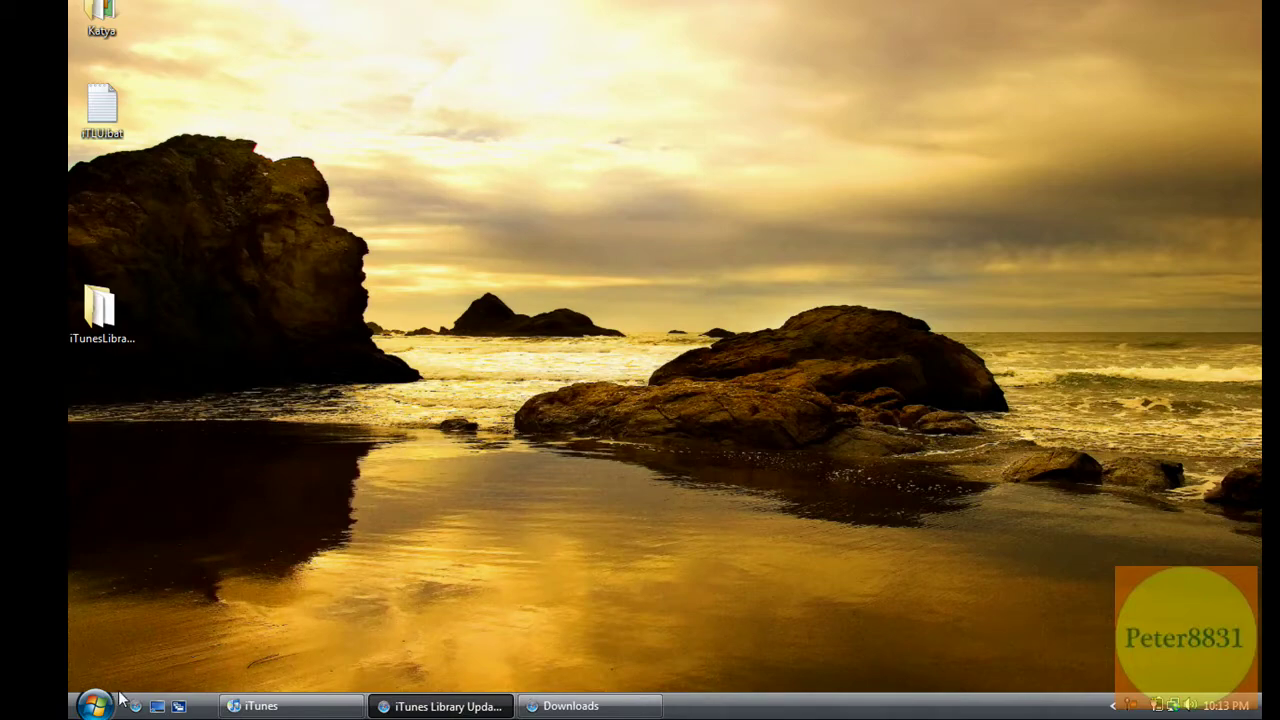
Step: Launch iTLU, the iTunes Library Updater, from the installed programs and reposition its window slightly lower
click(95, 706)
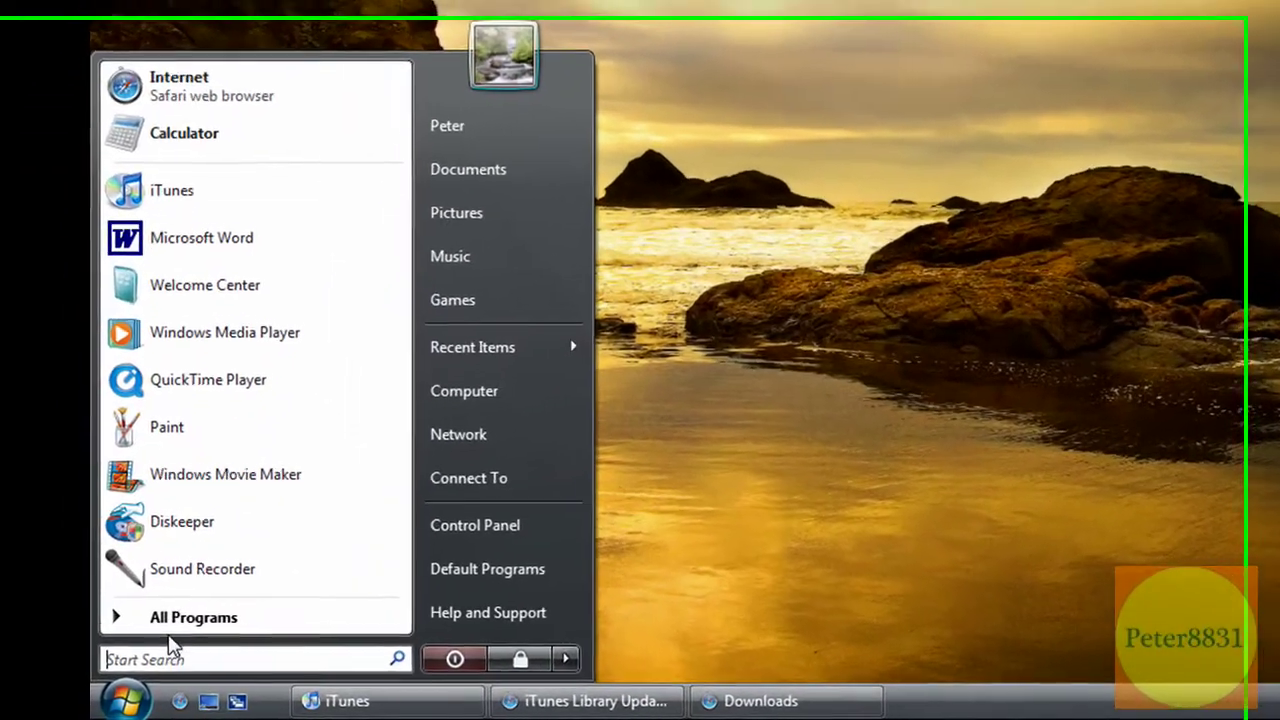
click(145, 638)
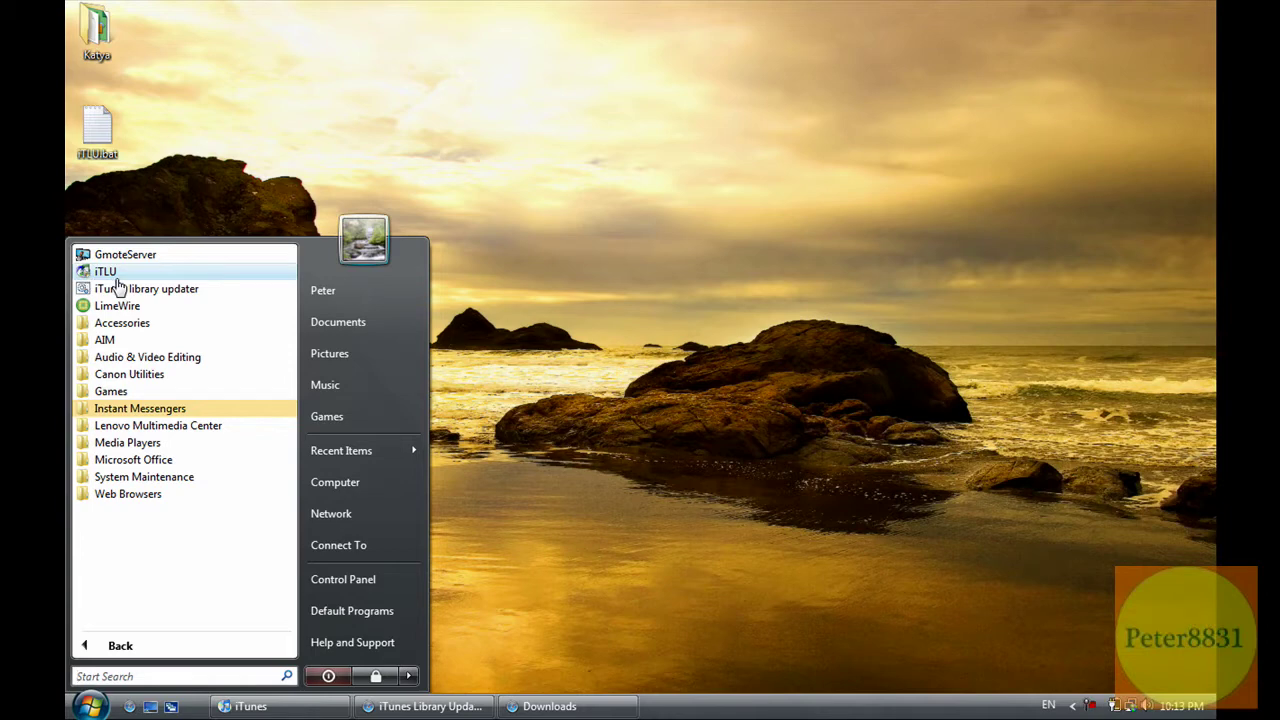
click(117, 279)
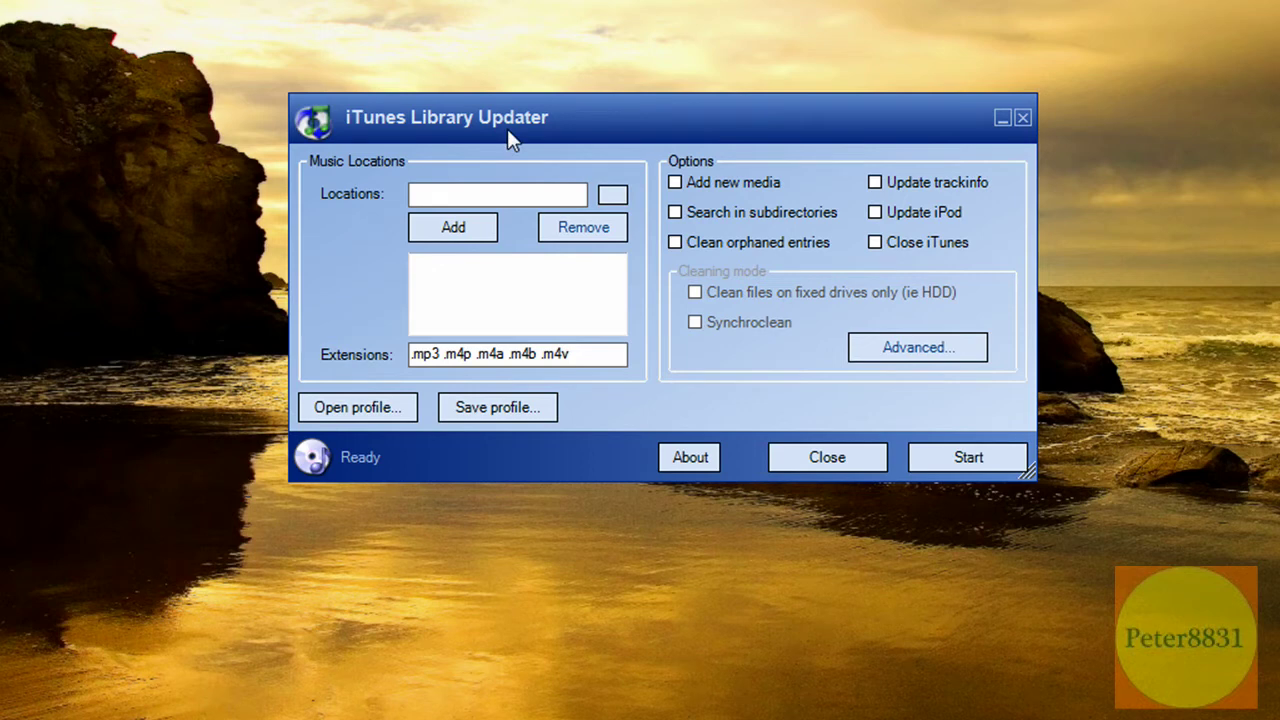
drag(507, 128, 514, 157)
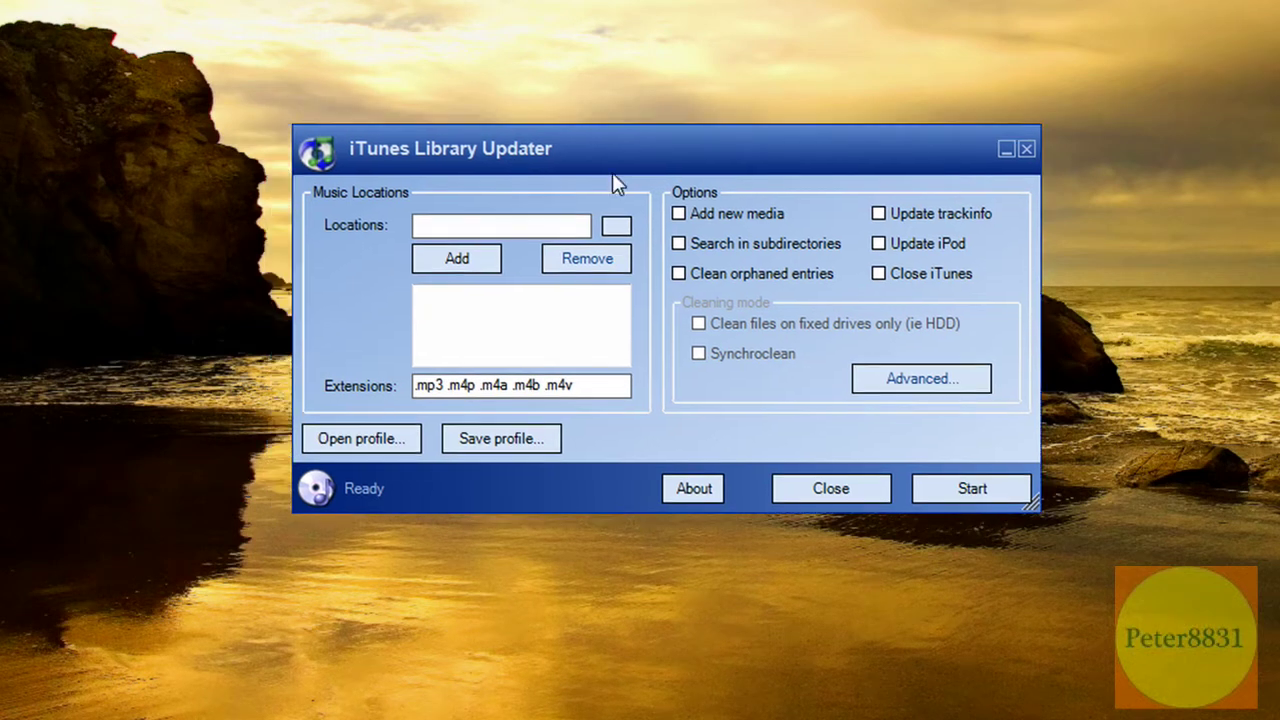
Step: Add the Music folder of the user's profile on drive C as a music location
click(614, 232)
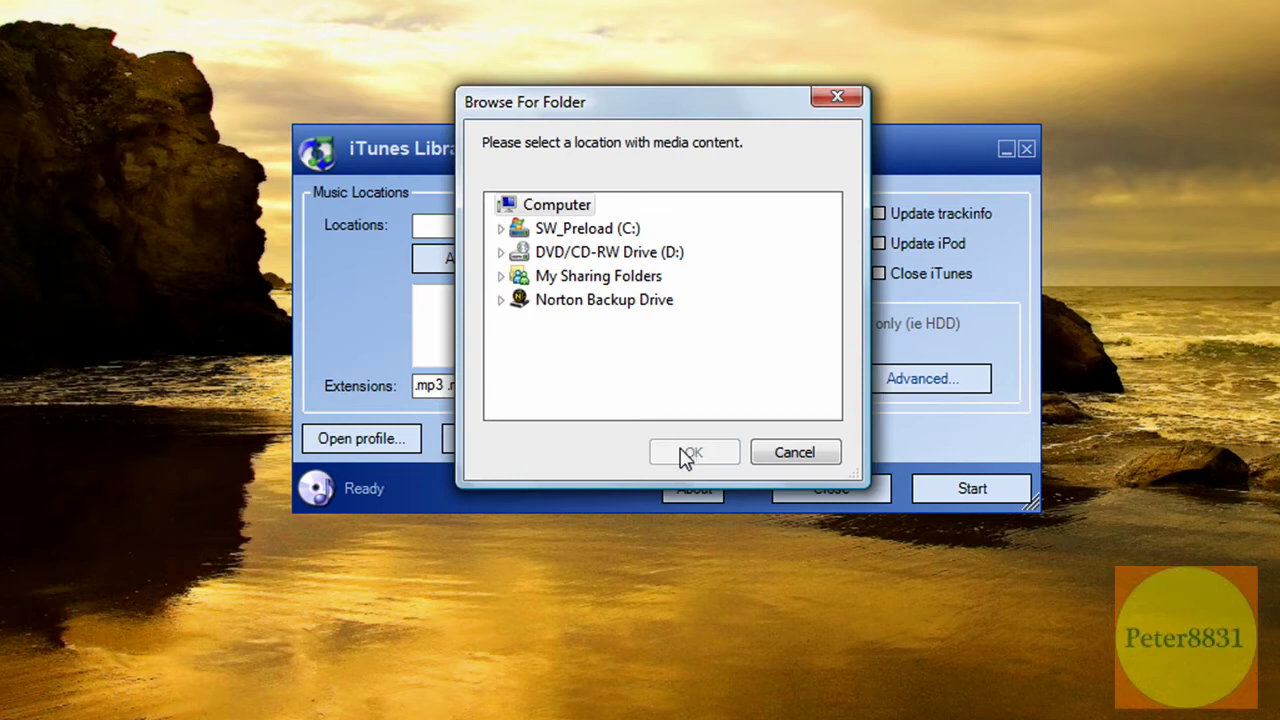
double_click(588, 229)
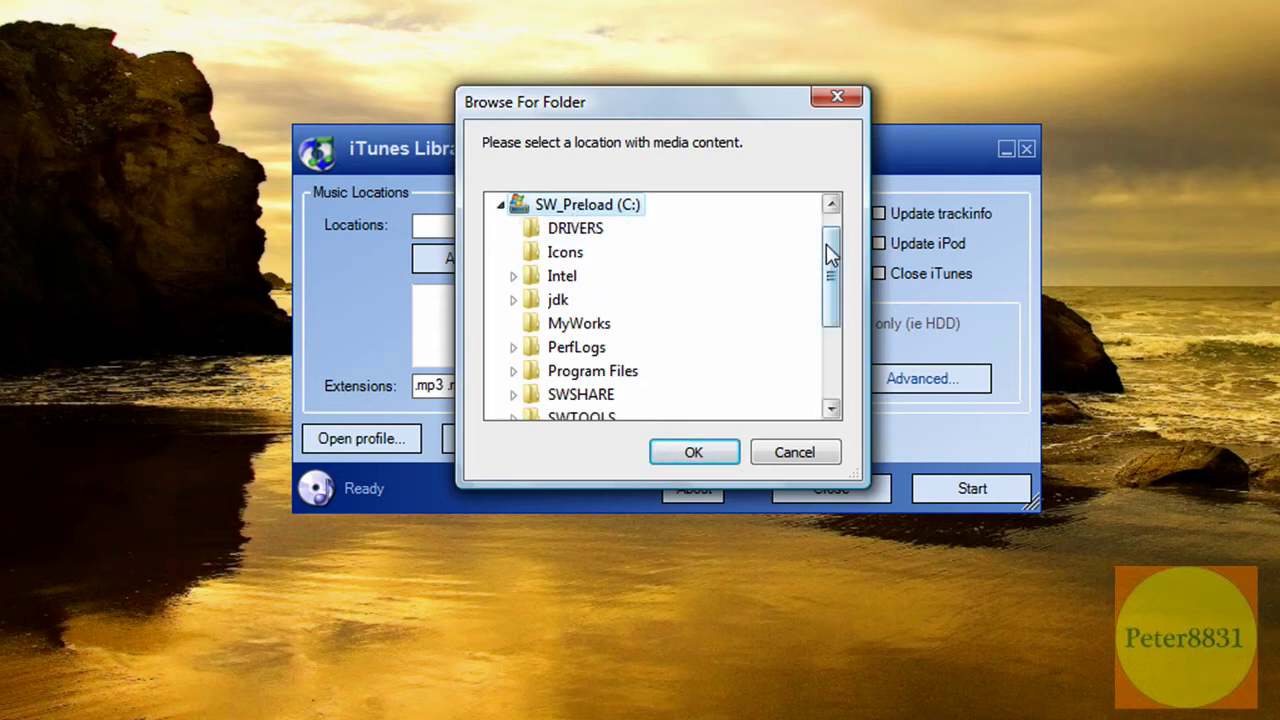
drag(821, 244, 814, 286)
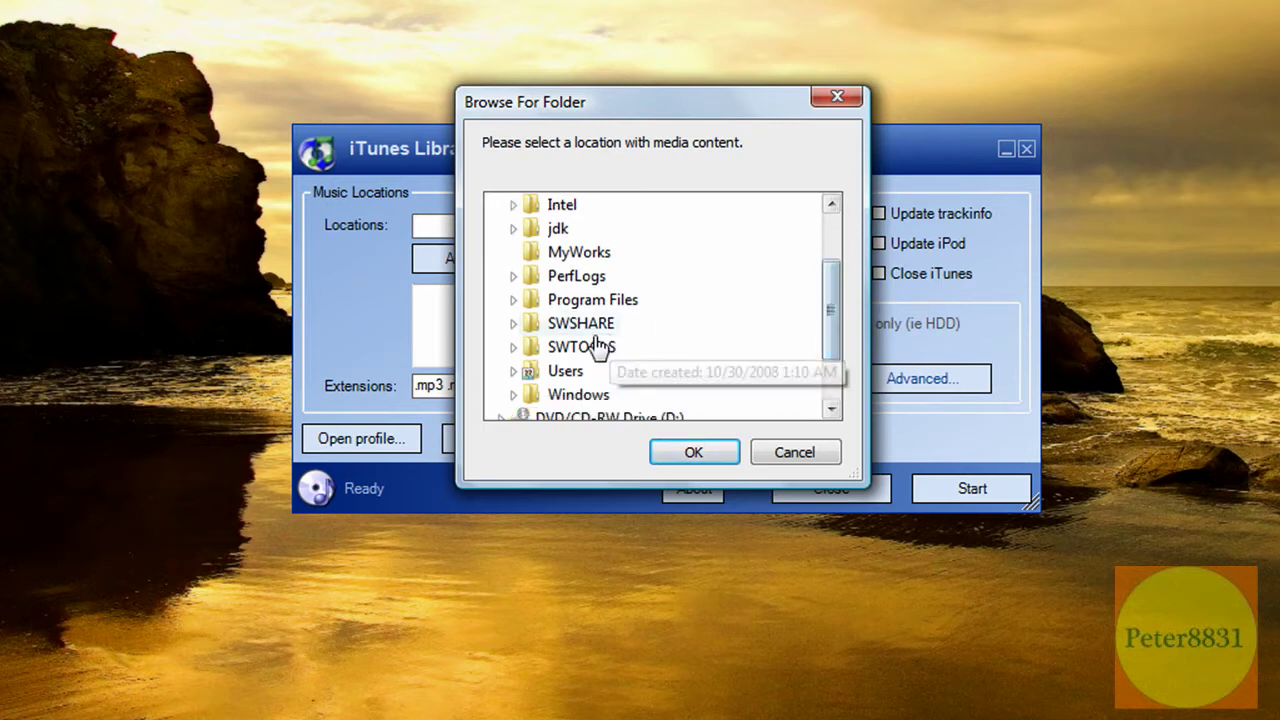
click(559, 372)
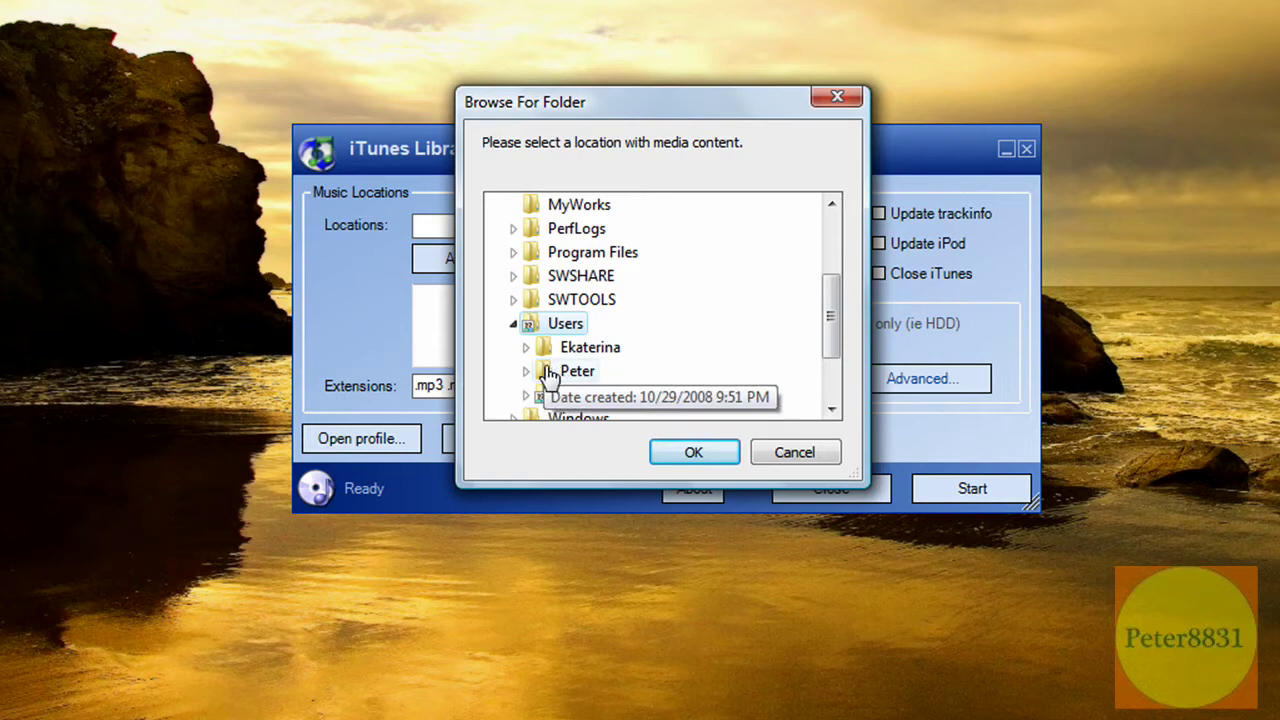
click(549, 373)
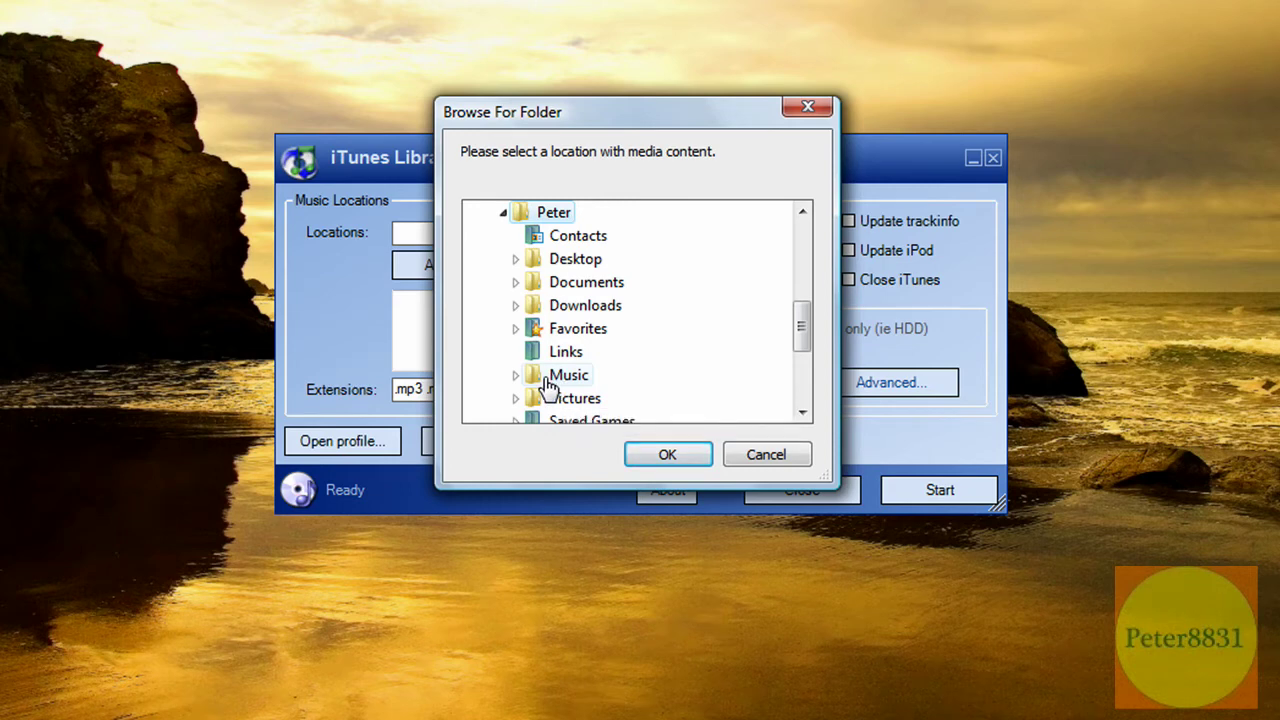
double_click(549, 385)
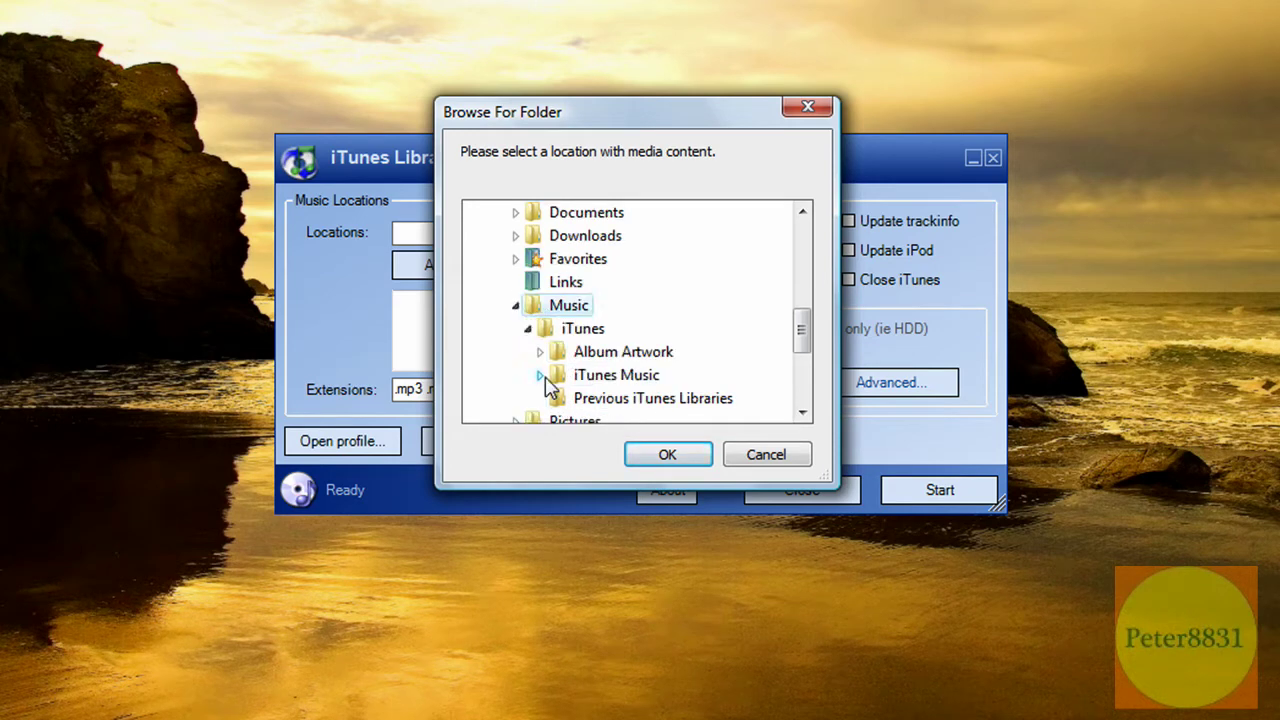
click(641, 463)
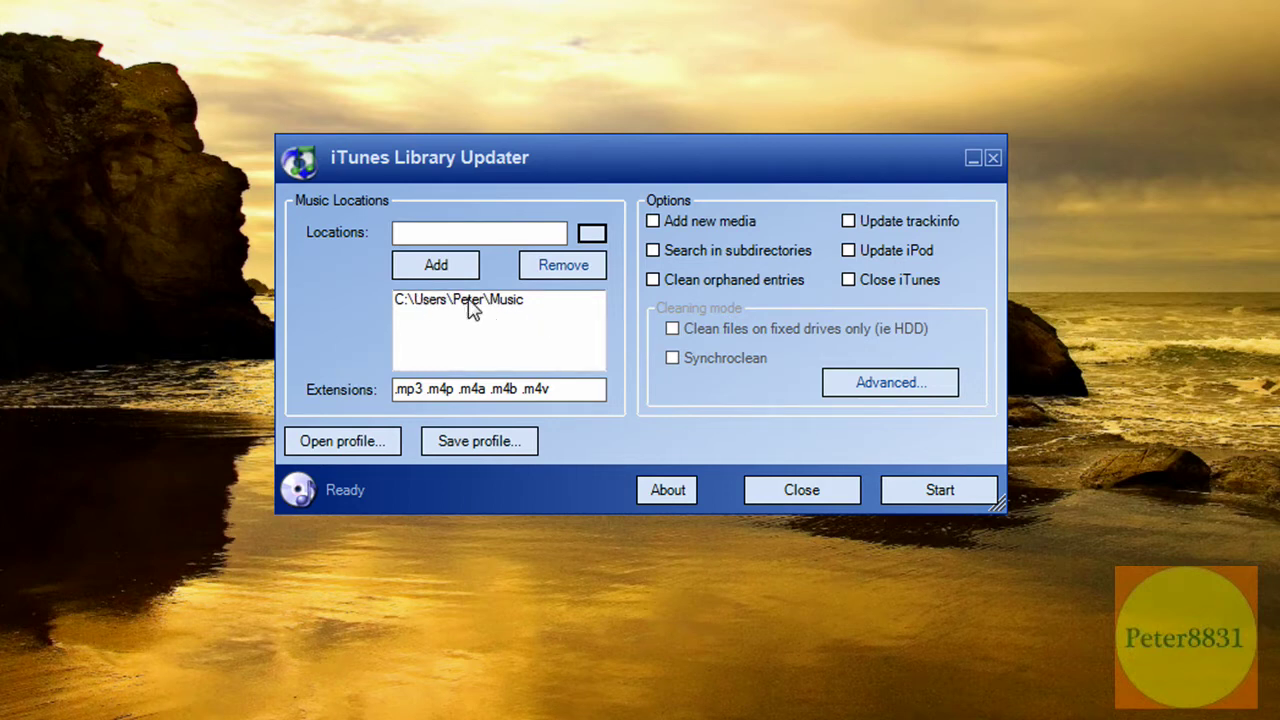
Step: Try to add another music location from the user's profile folder on drive C
click(590, 236)
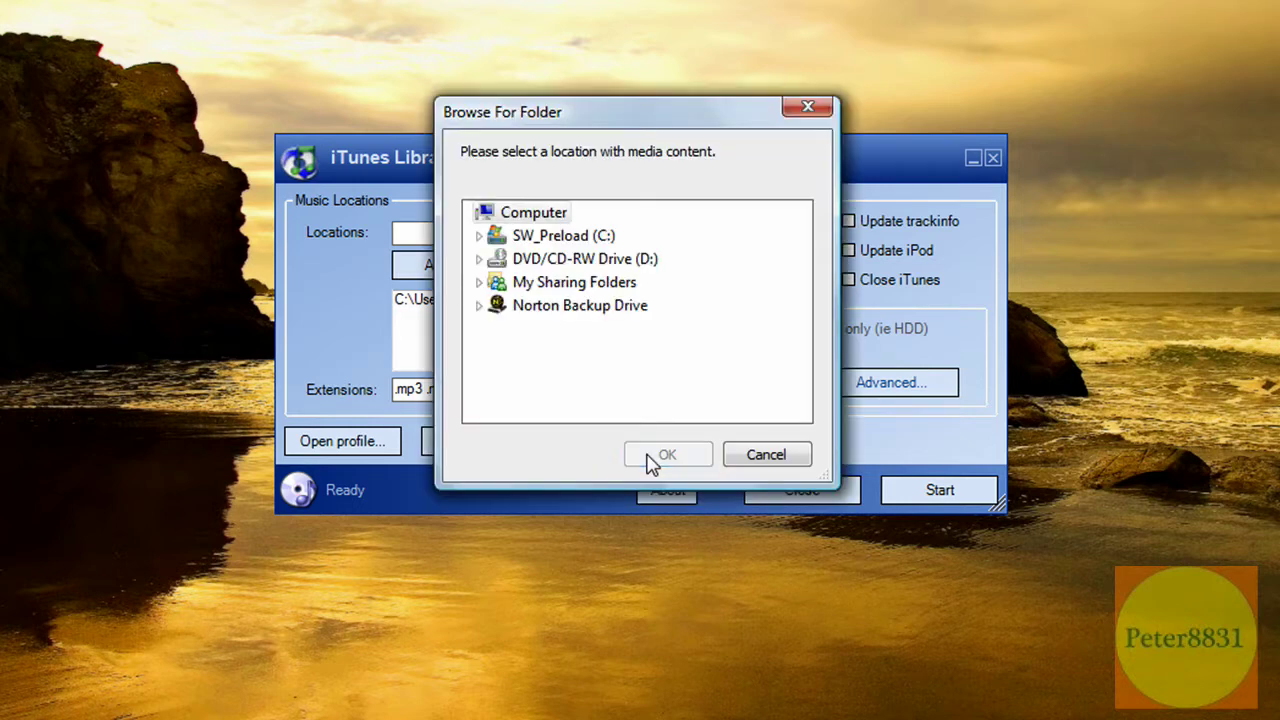
click(580, 245)
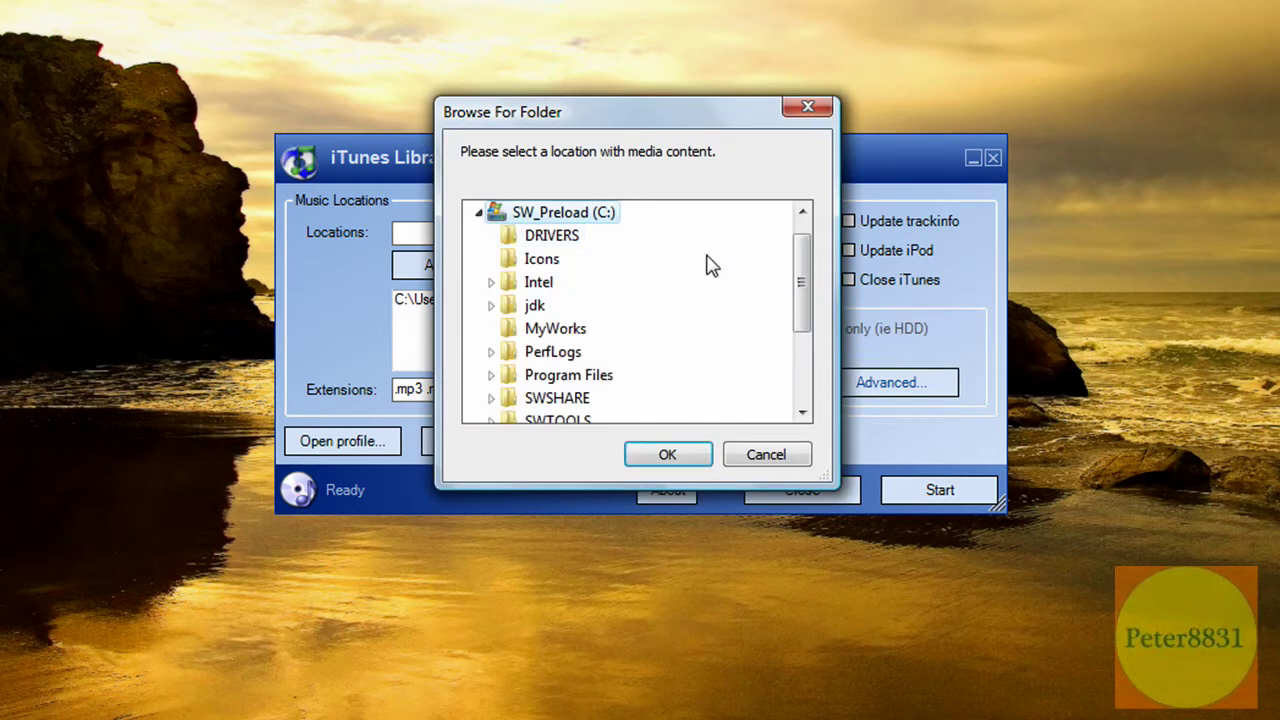
drag(800, 270, 800, 312)
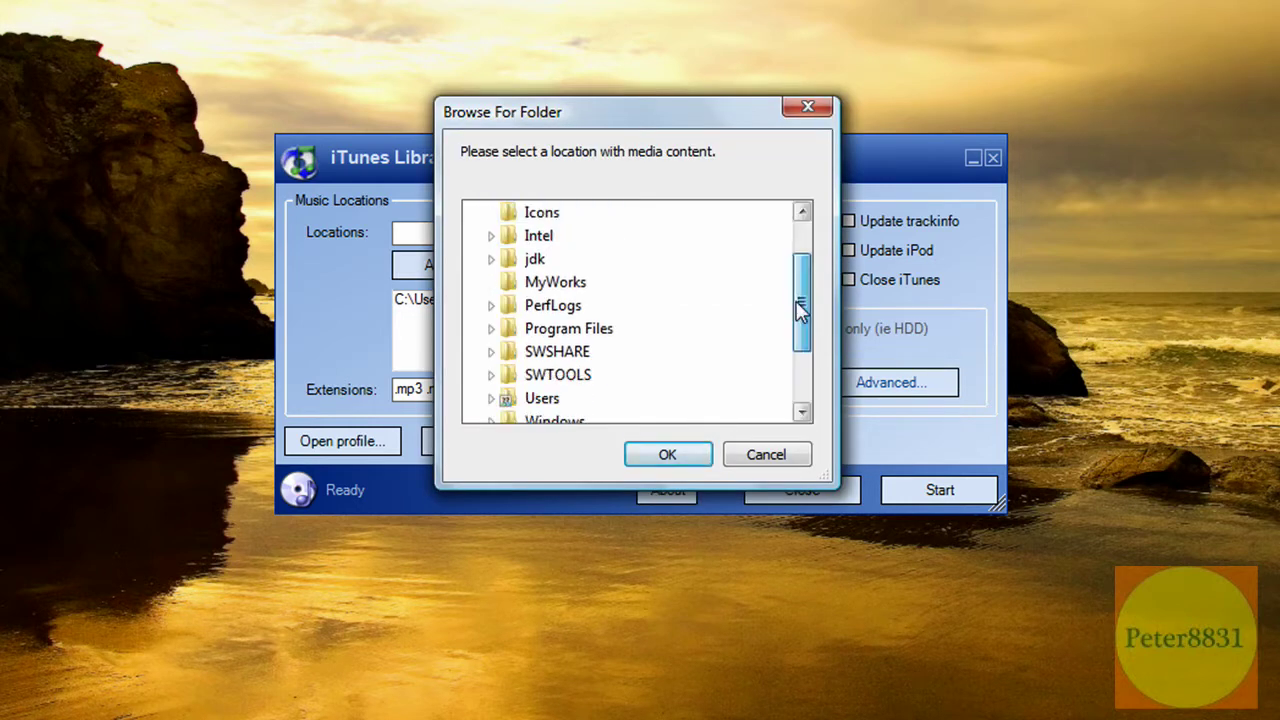
click(548, 400)
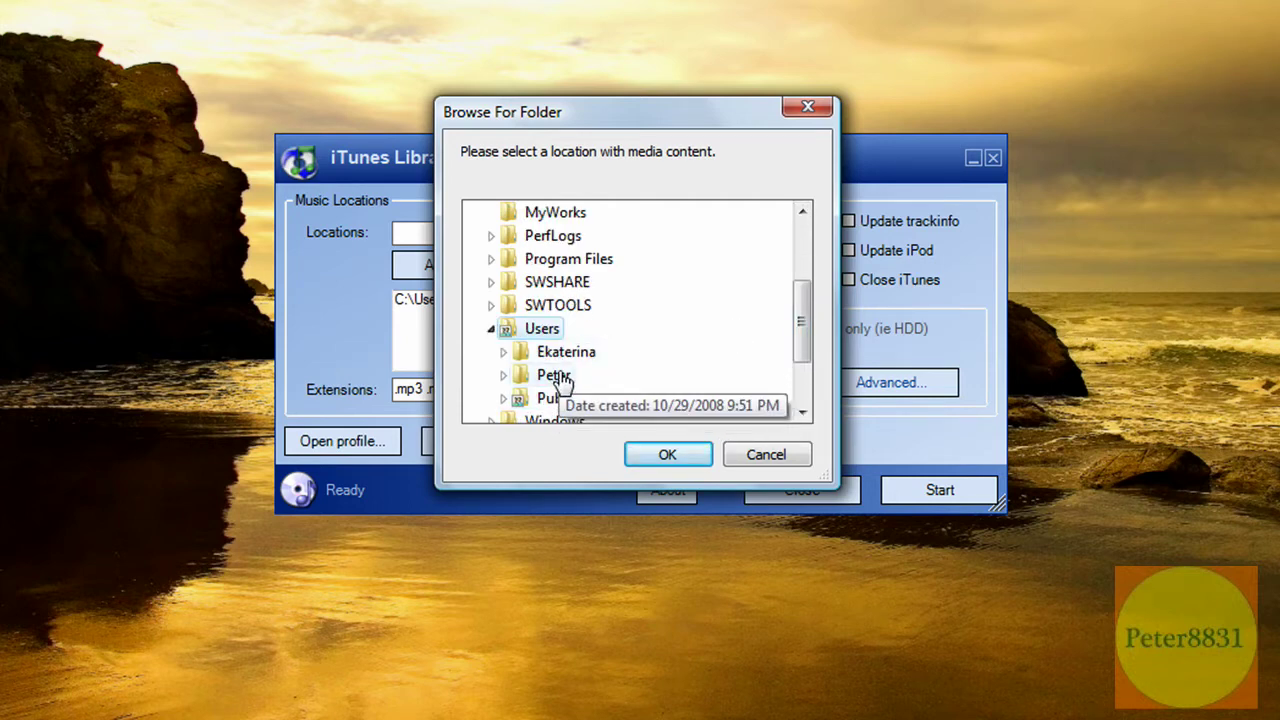
click(558, 376)
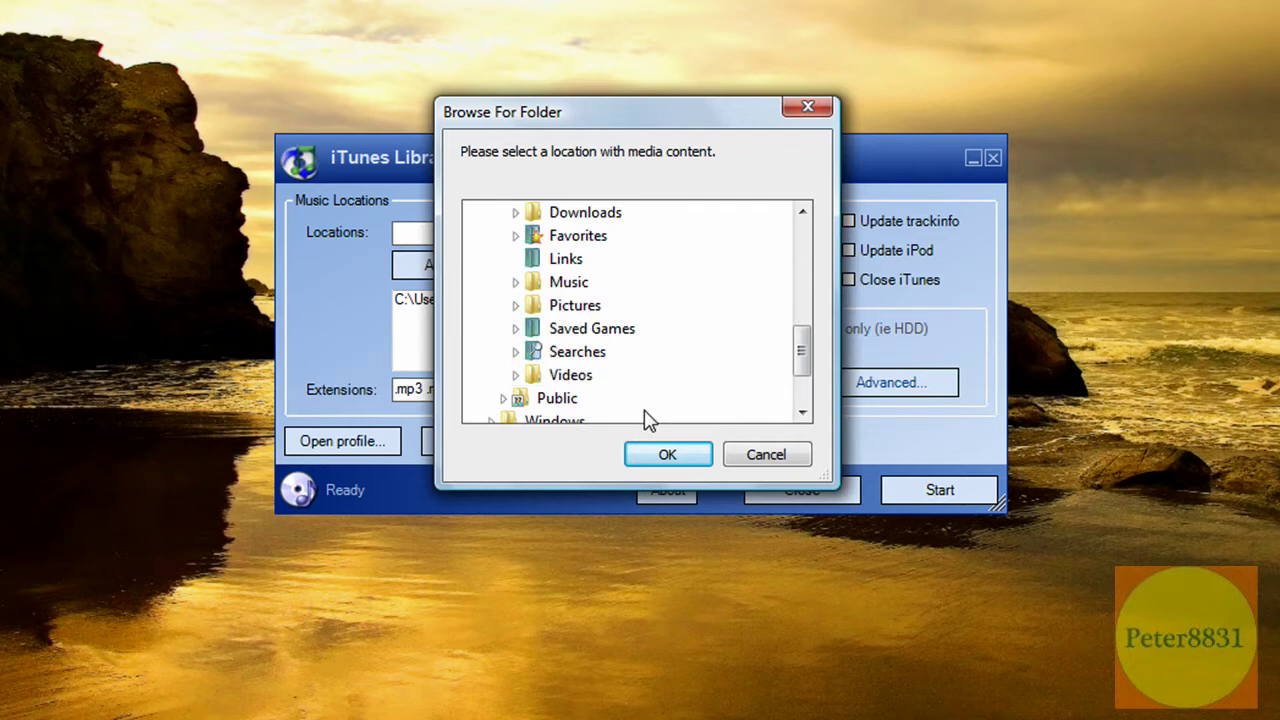
click(660, 452)
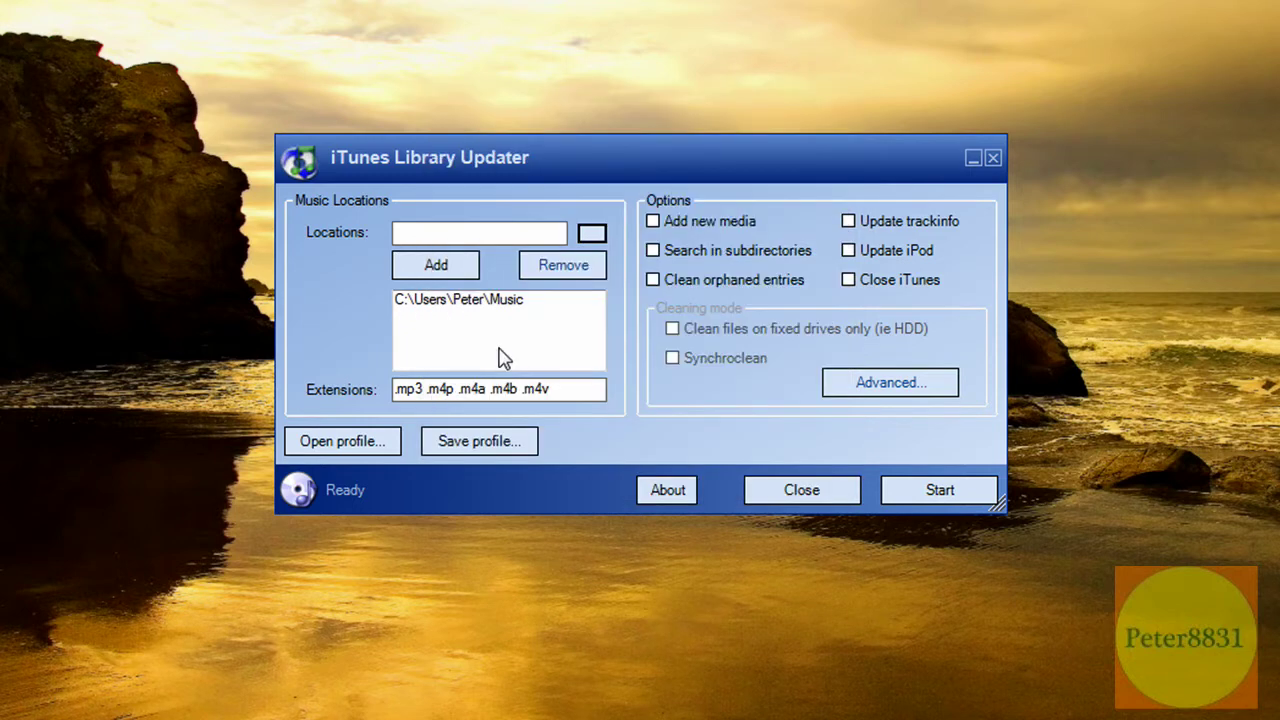
Step: Enable the options Add new media, Search in subdirectories, Clean orphaned entries and Update trackinfo
click(672, 222)
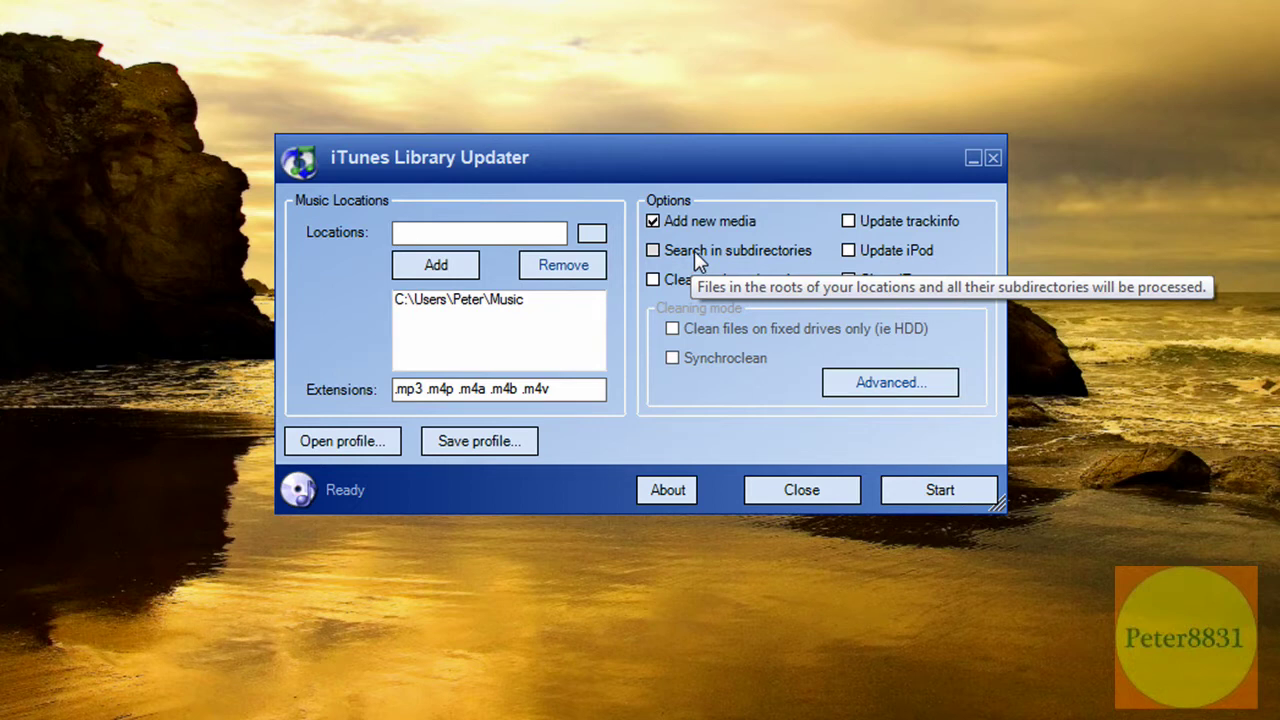
click(695, 250)
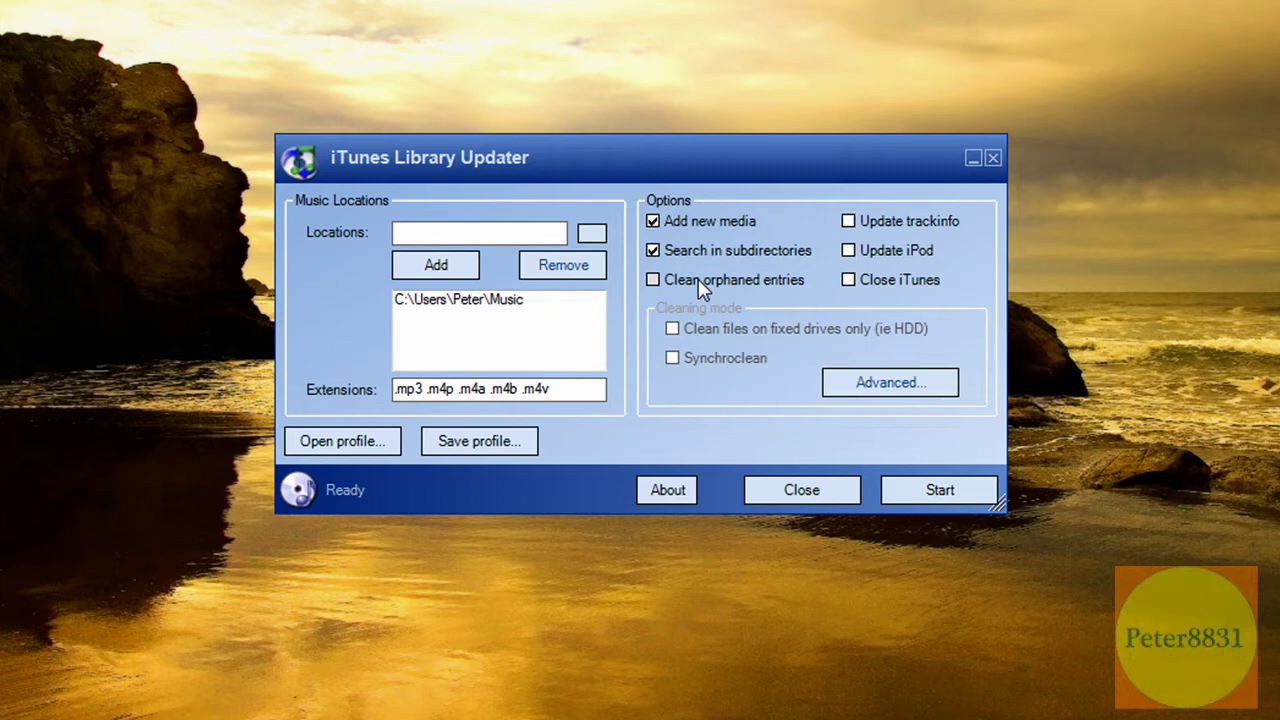
click(695, 279)
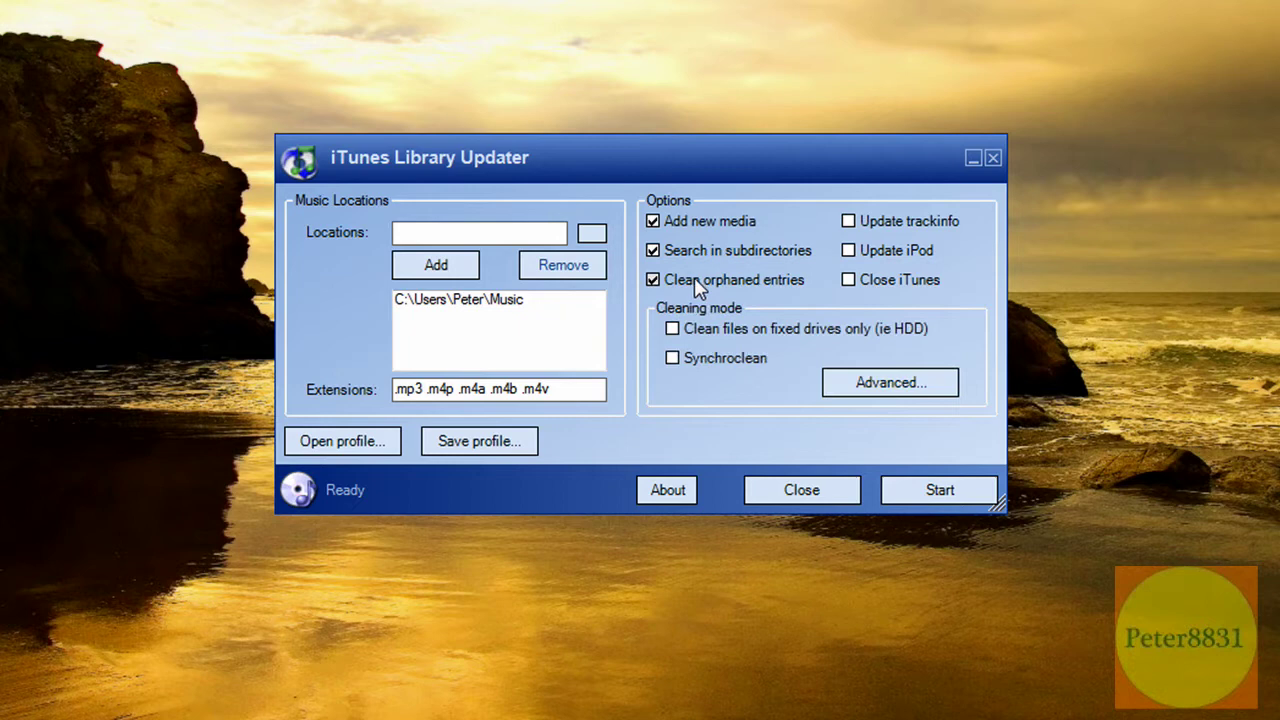
click(848, 224)
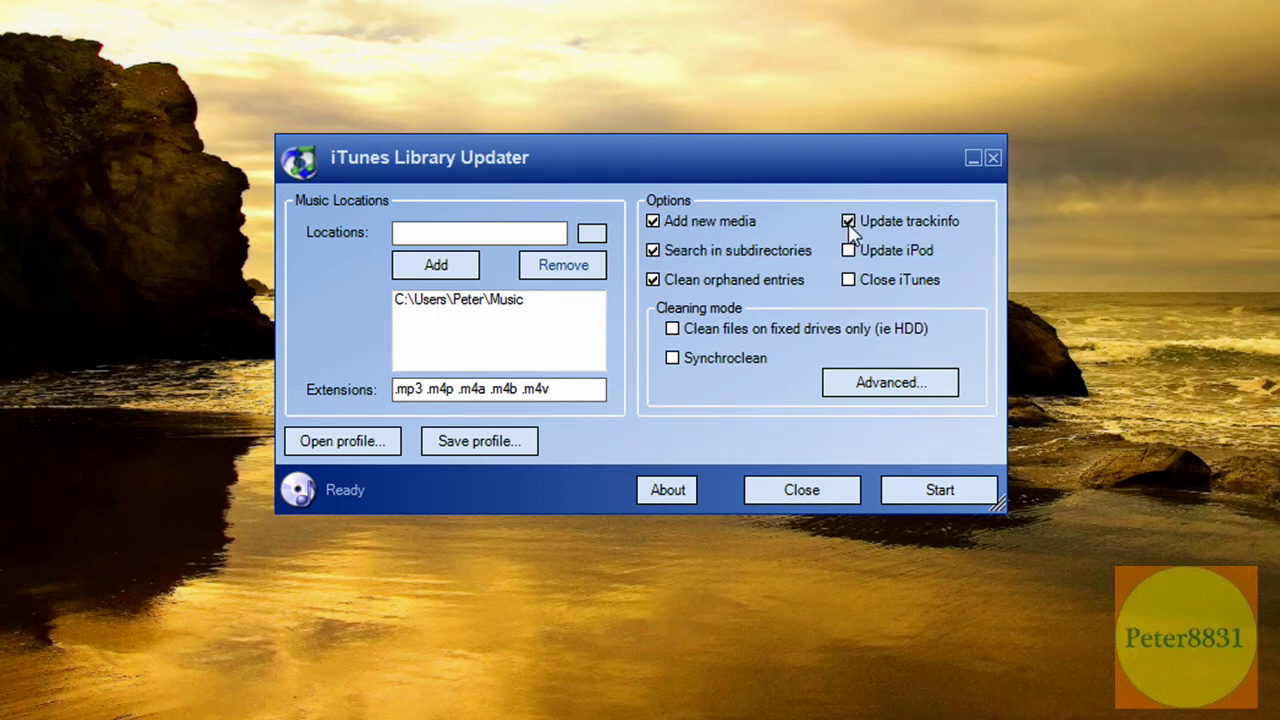
Step: Leave Close iTunes disabled and enable Synchroclean as the cleaning mode
click(847, 282)
click(848, 281)
mouse_move(764, 341)
click(684, 366)
Step: Save the settings as a profile named My Music Profile in C:\Program Files\iTunes Library Updater
click(528, 447)
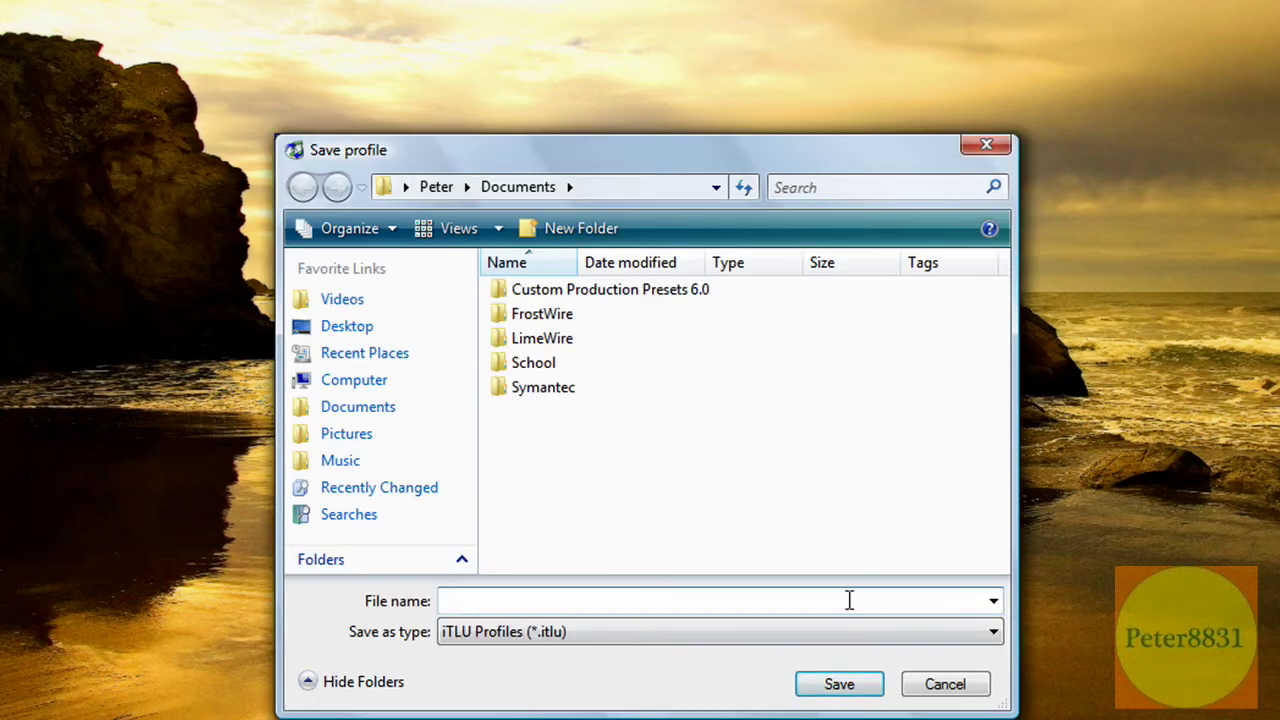
click(386, 192)
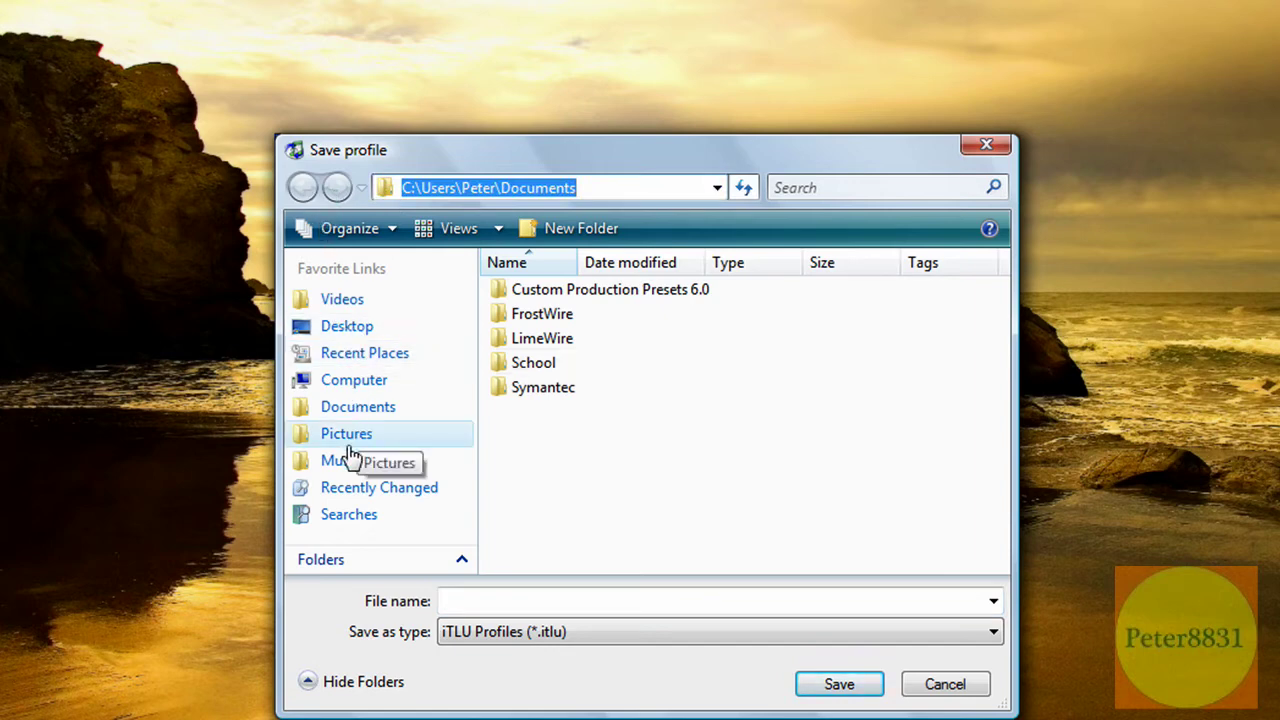
click(340, 394)
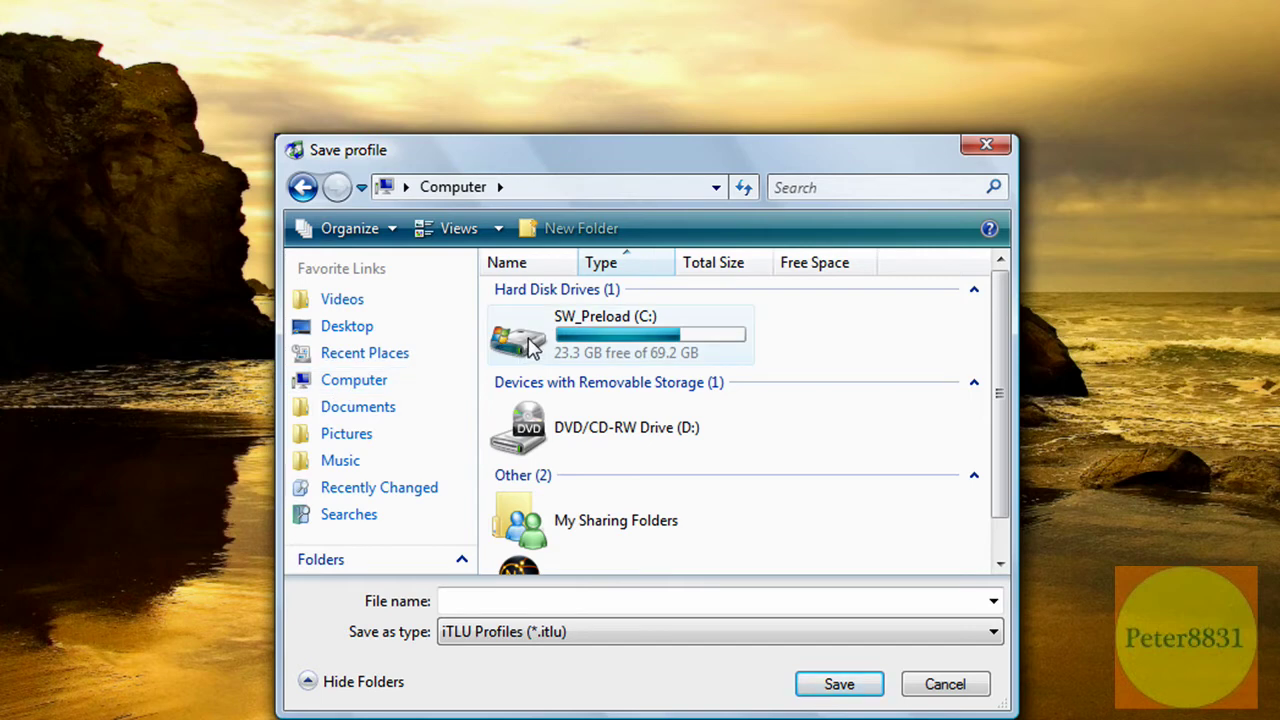
click(528, 344)
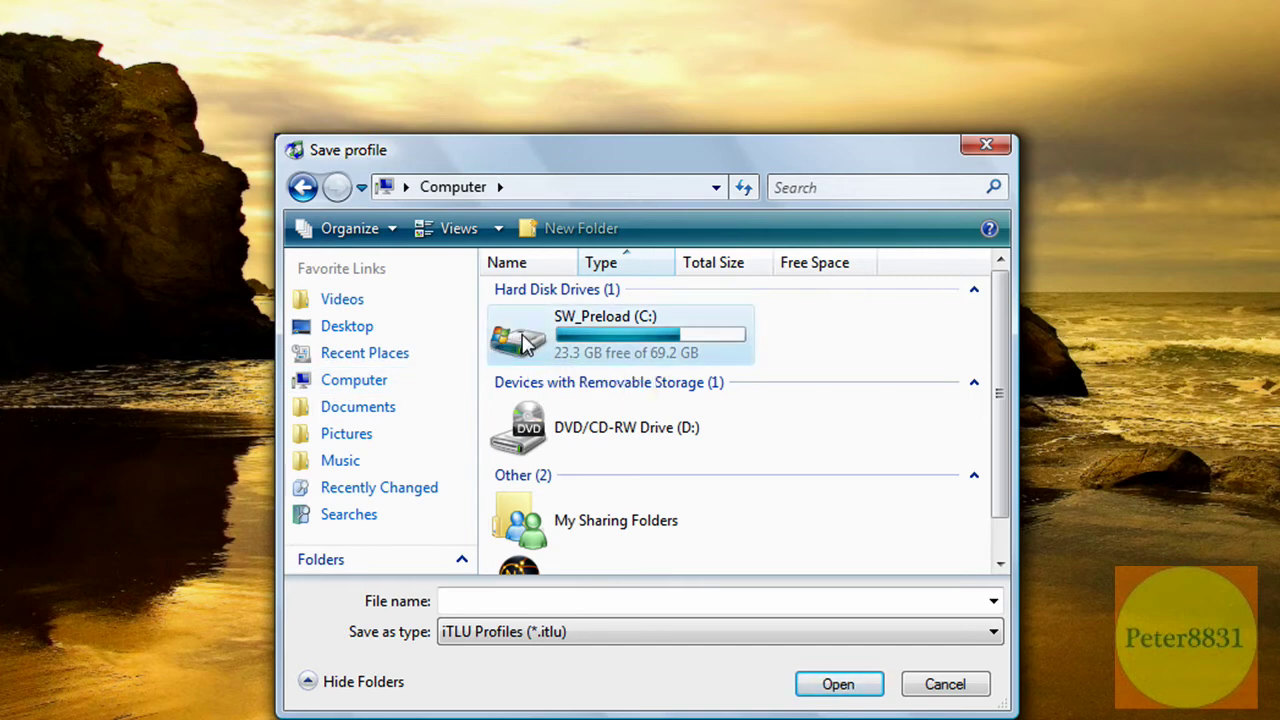
double_click(528, 344)
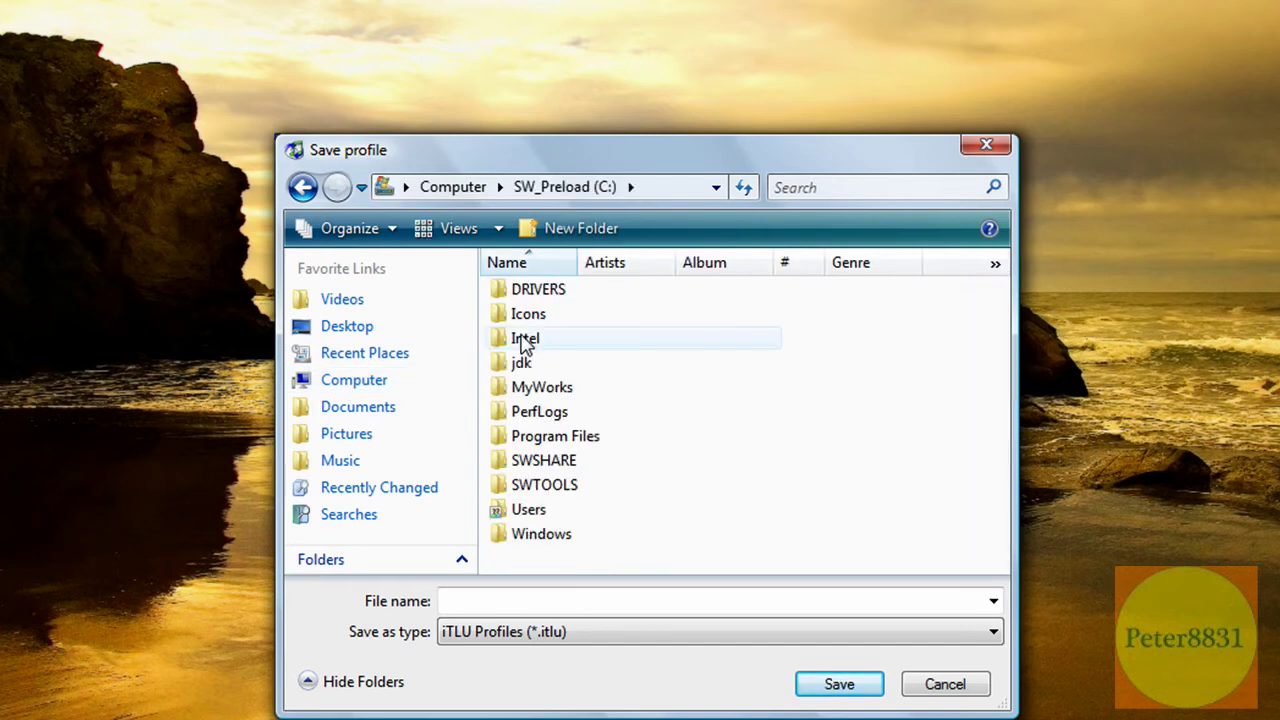
double_click(584, 440)
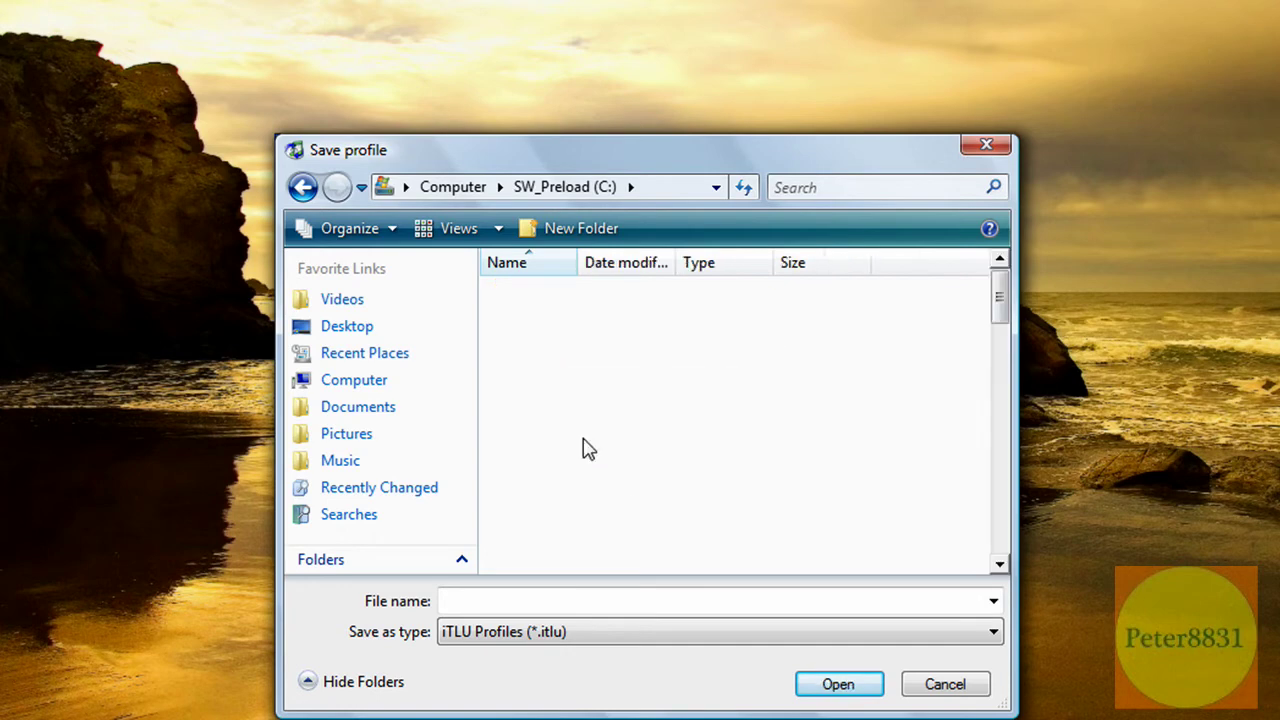
scroll(991, 337, down, 6)
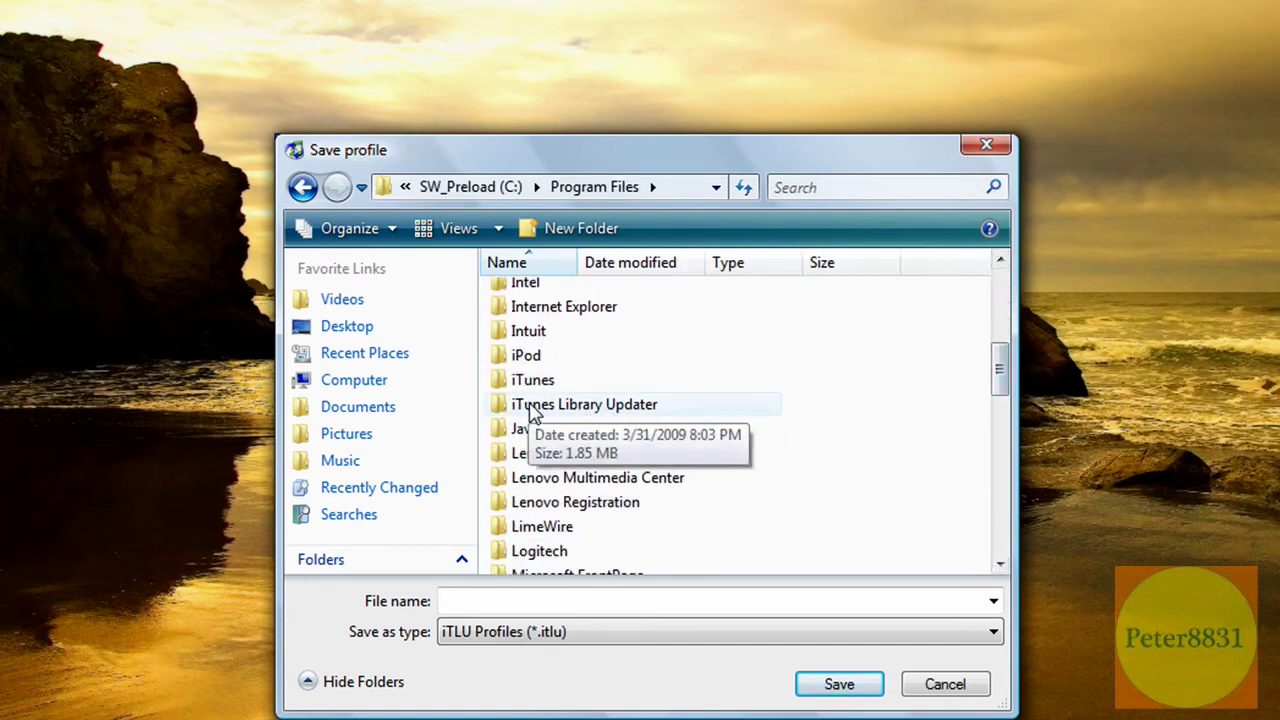
double_click(531, 412)
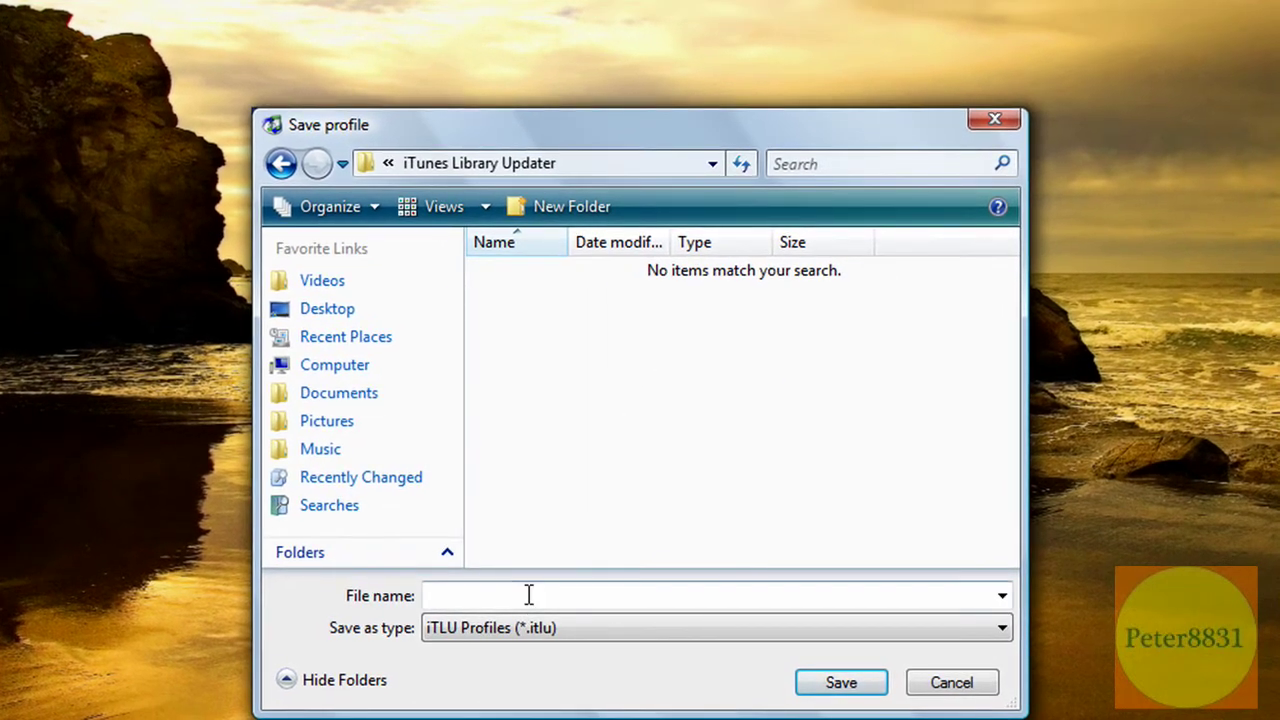
click(540, 601)
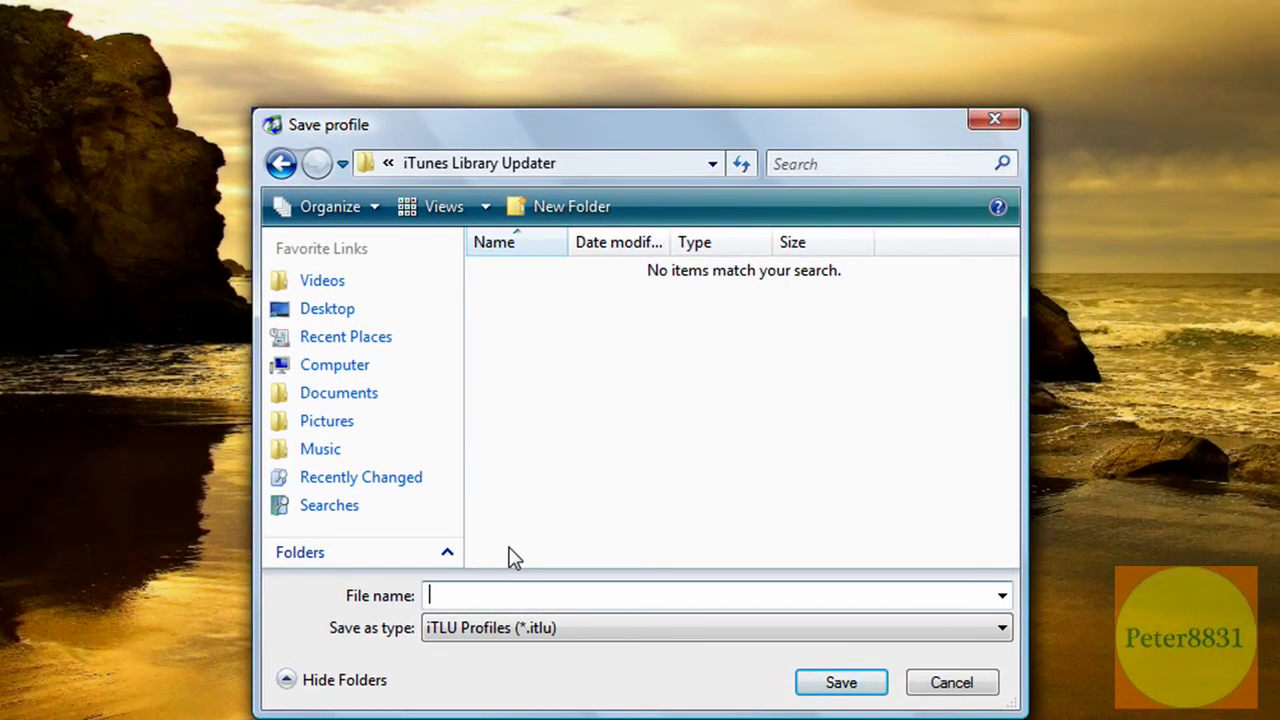
text(My Music Profile)
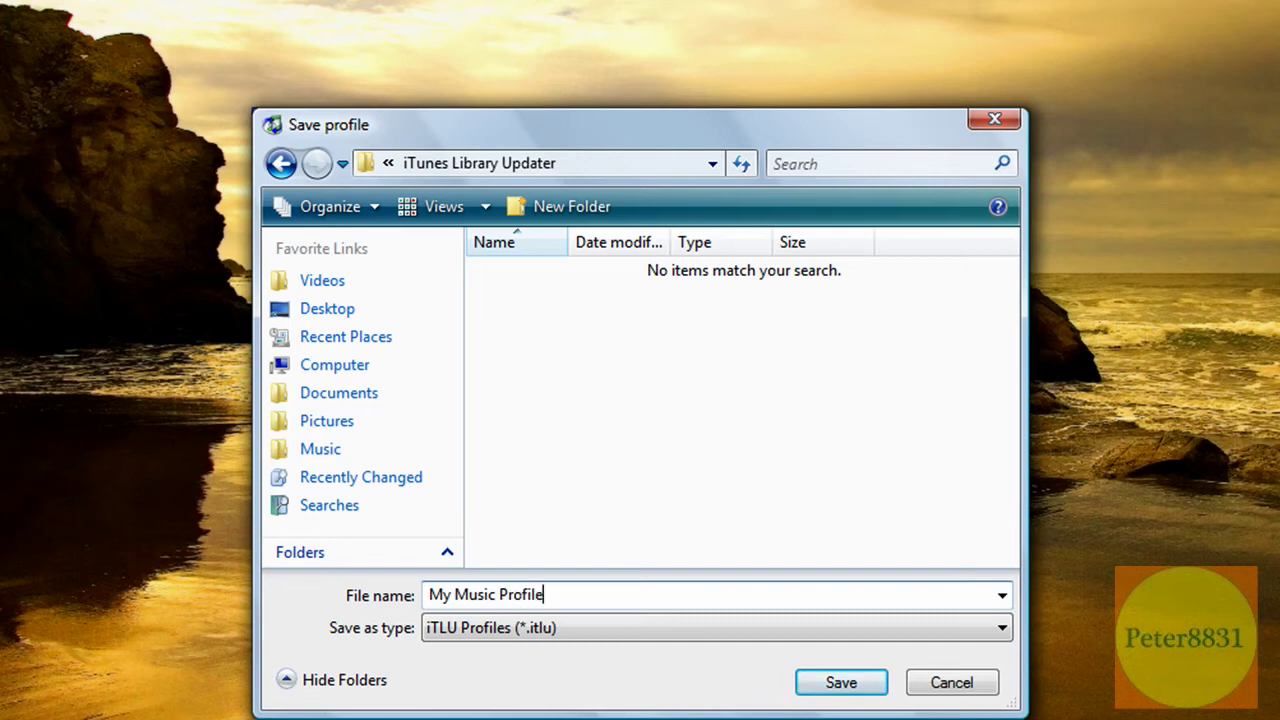
click(837, 682)
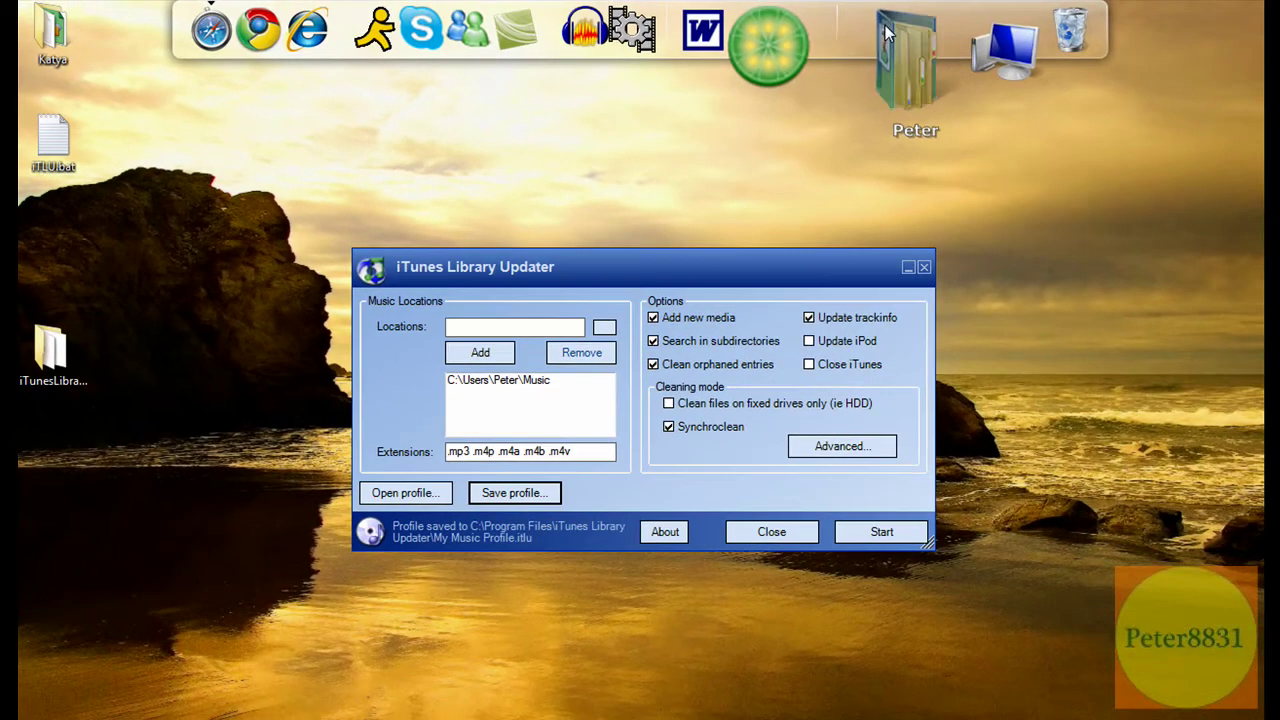
Step: Delete the track "Fedde Le Grand - Put Your Hands Up for detroit" from the user's Music folder and minimize the folder window
click(886, 34)
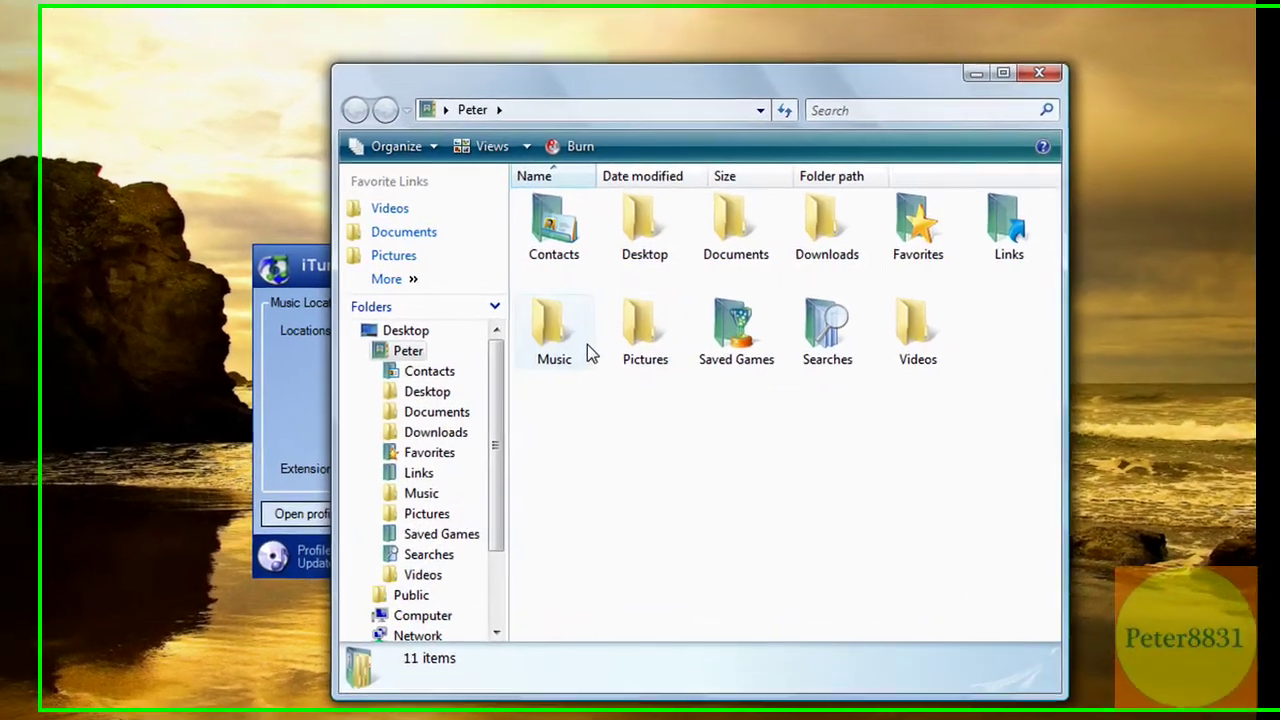
double_click(587, 350)
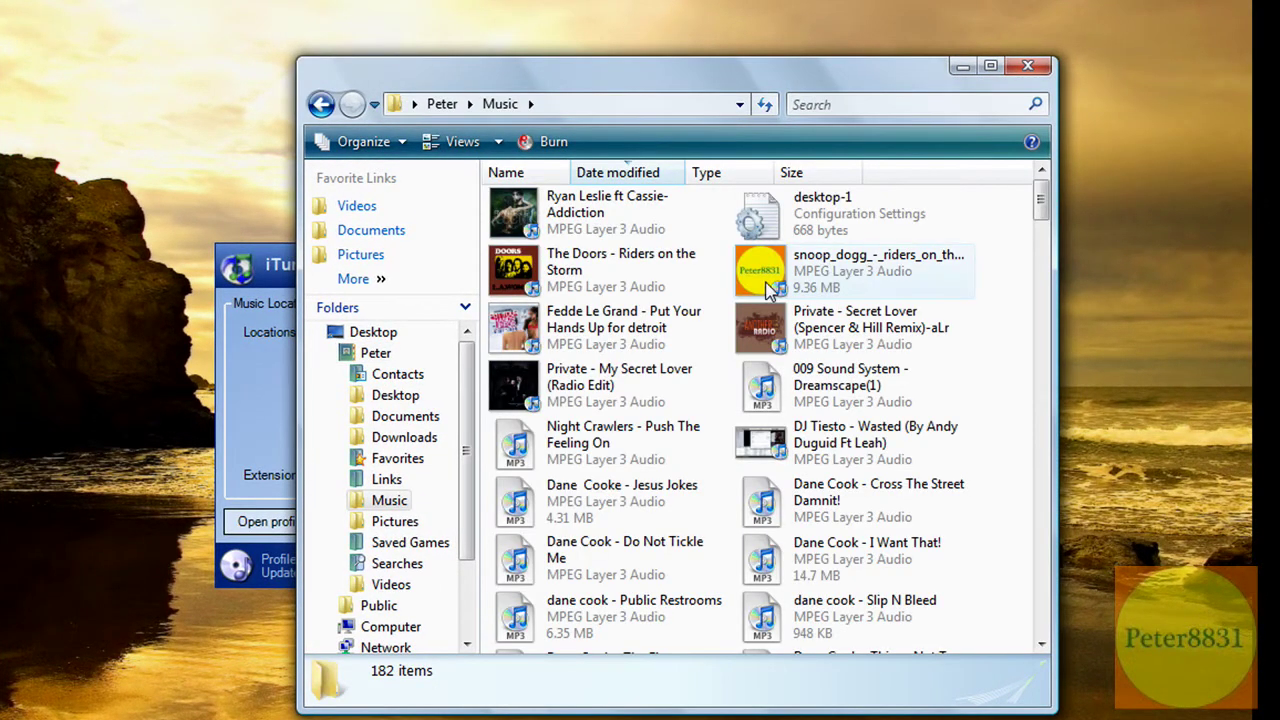
double_click(620, 340)
right_click(628, 338)
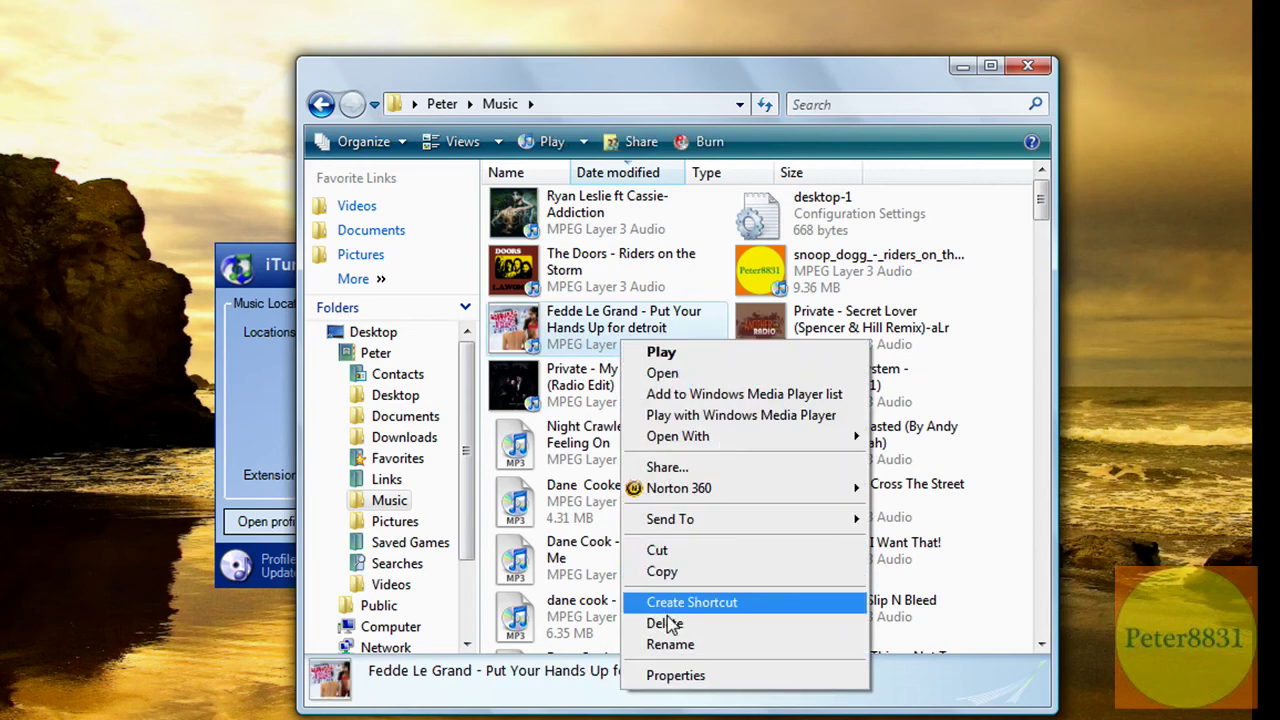
key(Delete)
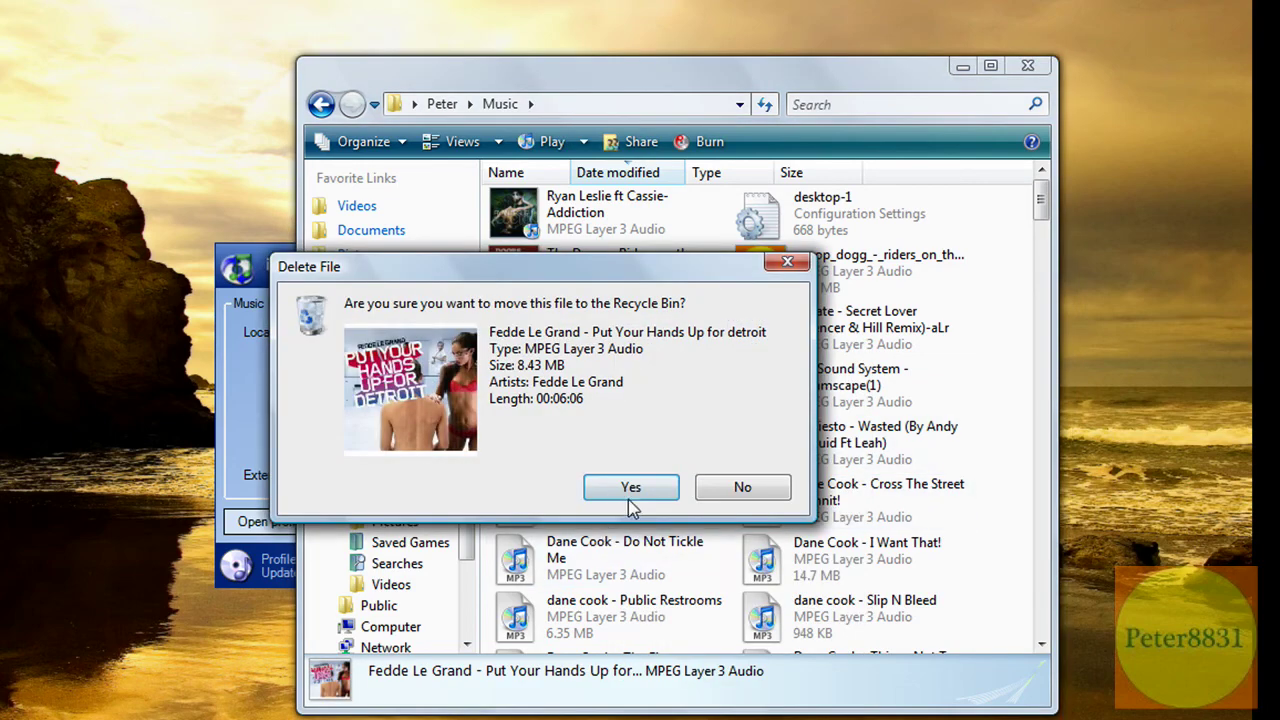
click(630, 488)
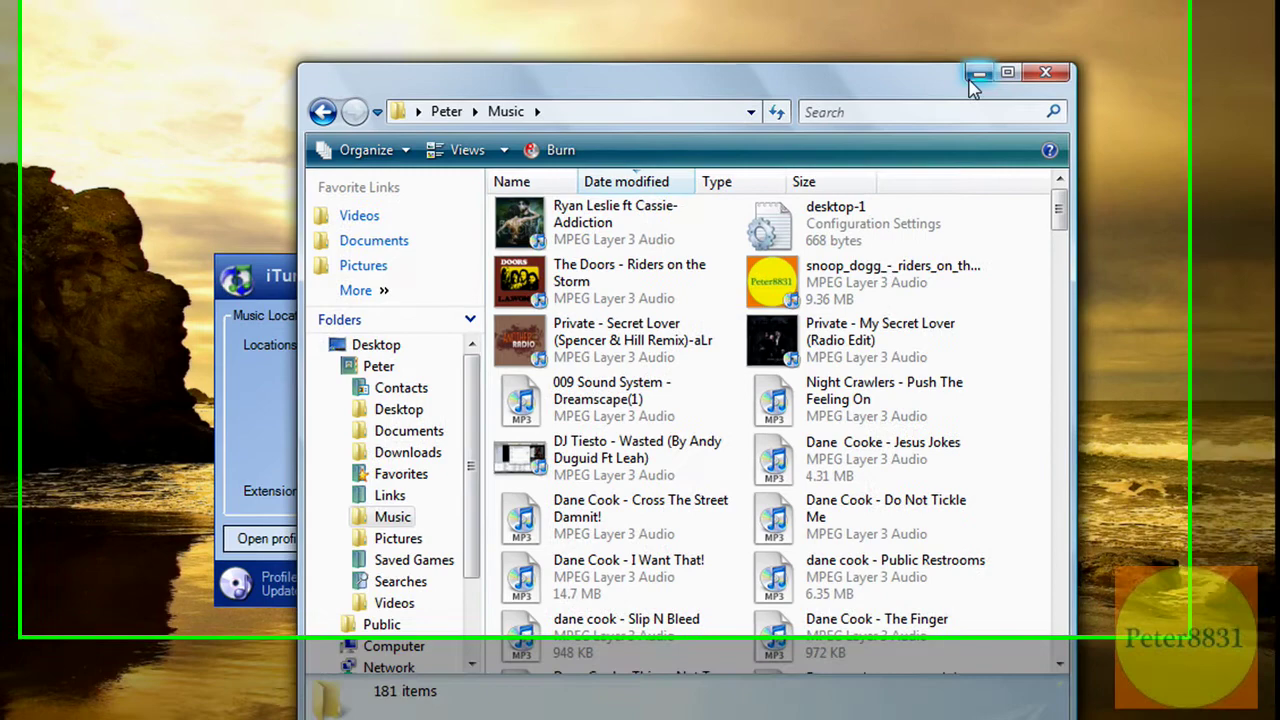
click(962, 66)
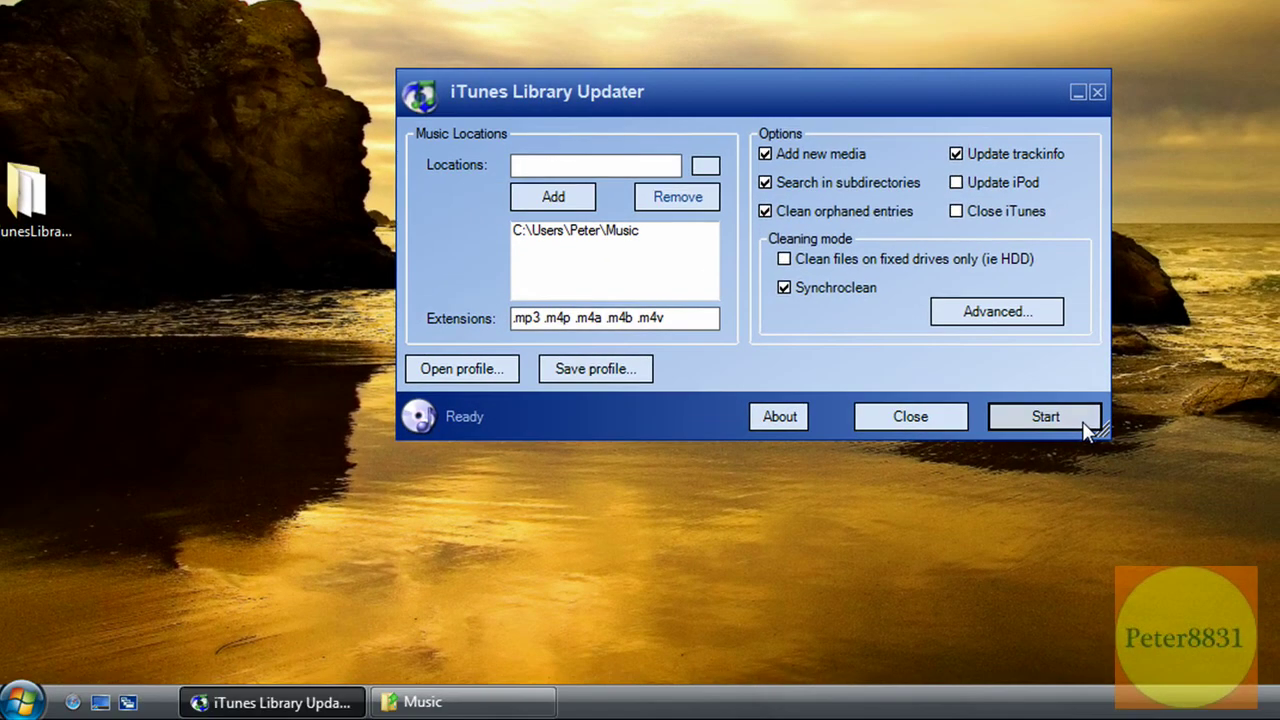
Step: Run the library update with the current settings and close the update status once it completes
click(1076, 665)
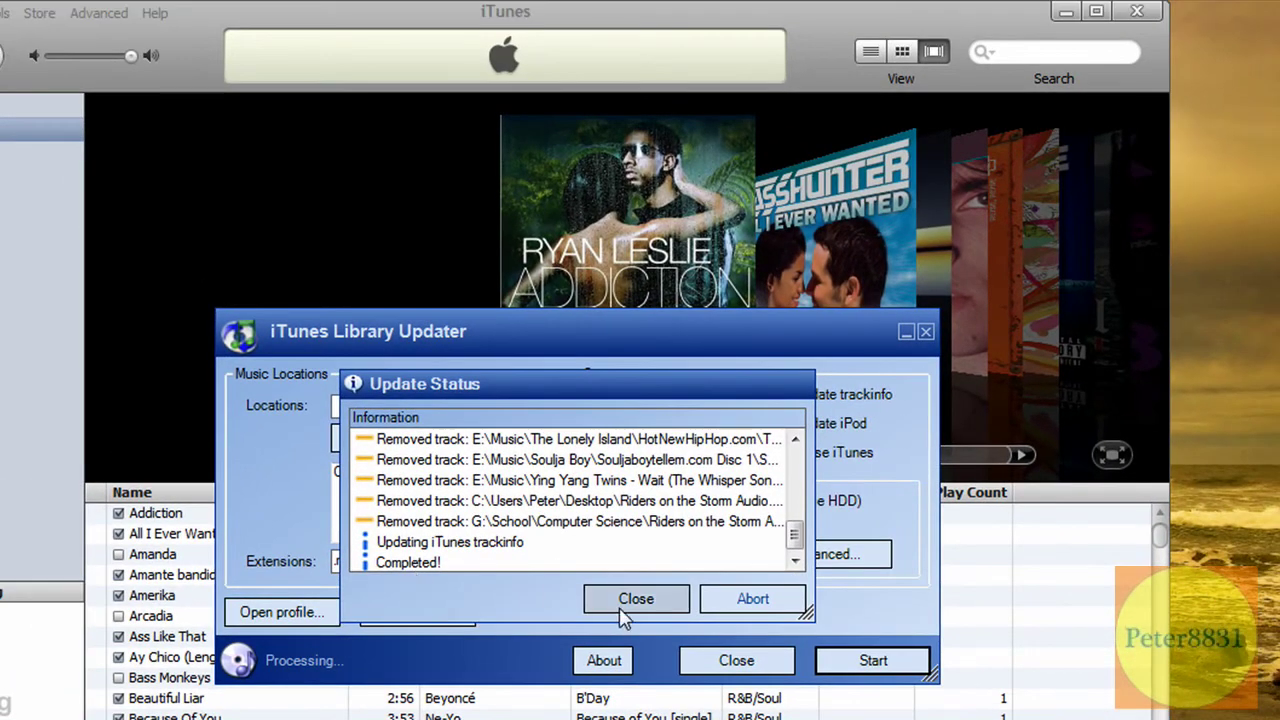
click(630, 604)
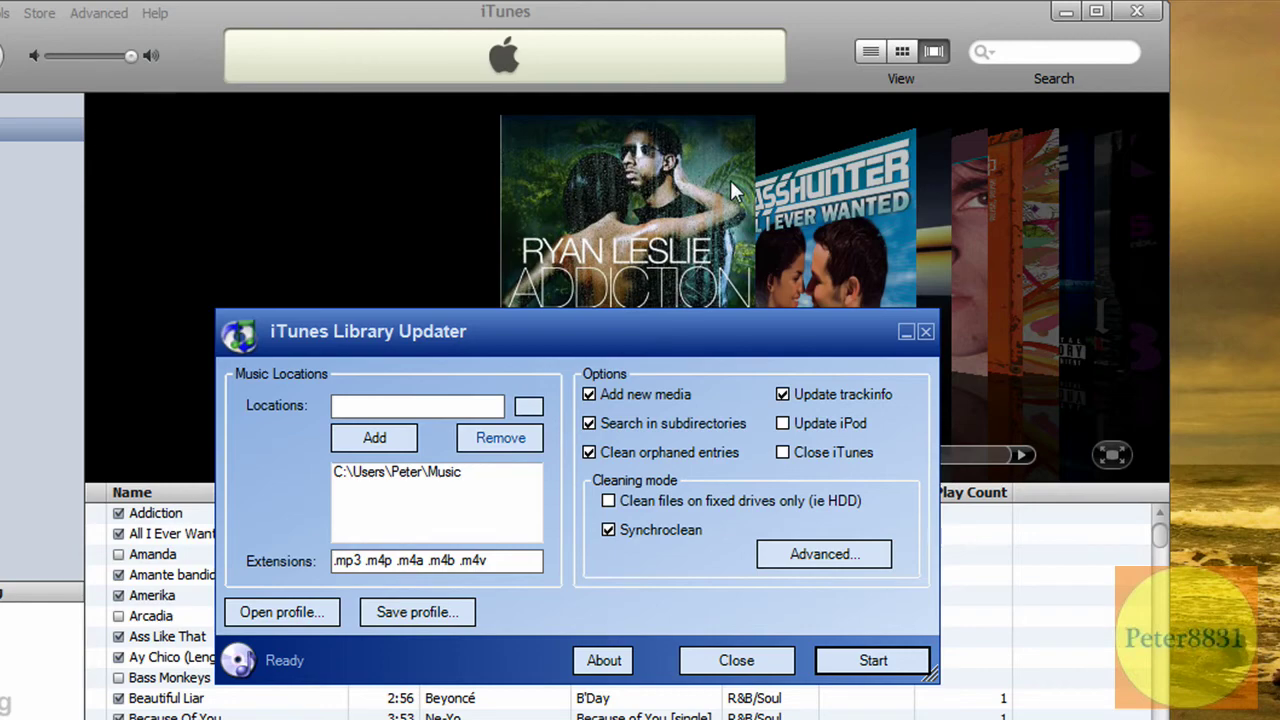
Step: Switch to iTunes, search the music library for "put th" to check for the deleted track, and clear the search
click(600, 18)
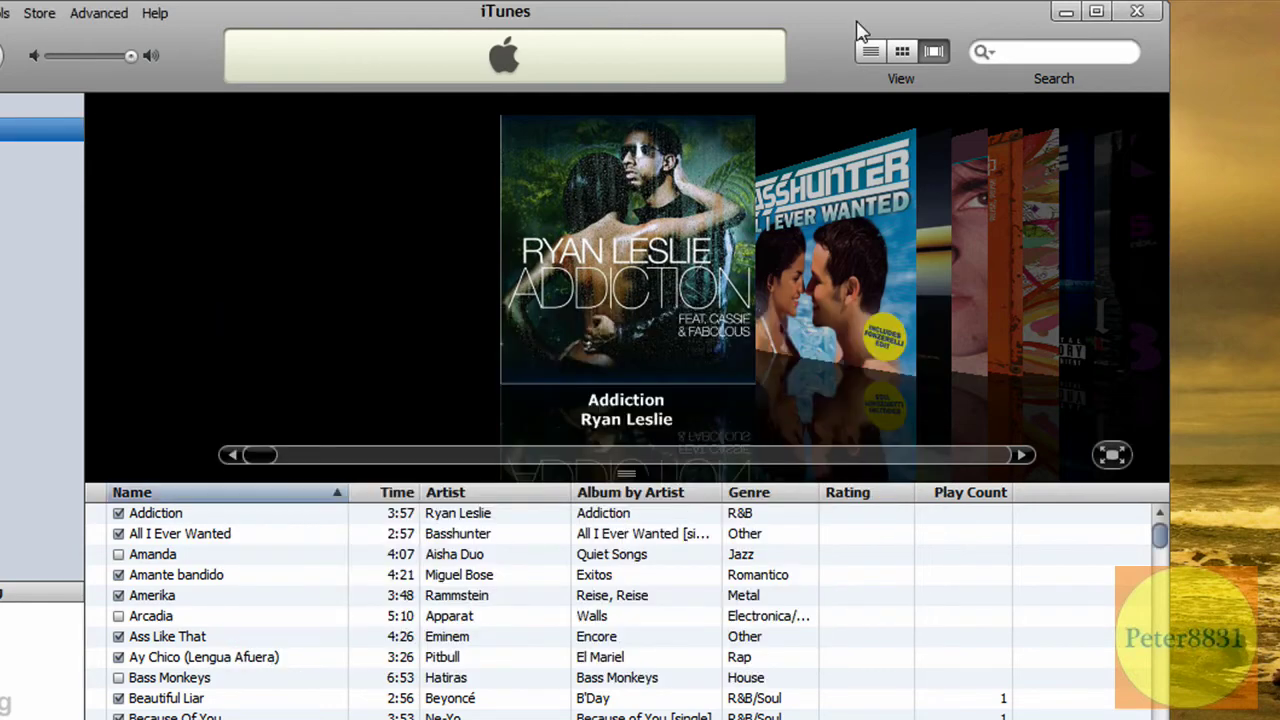
click(1018, 56)
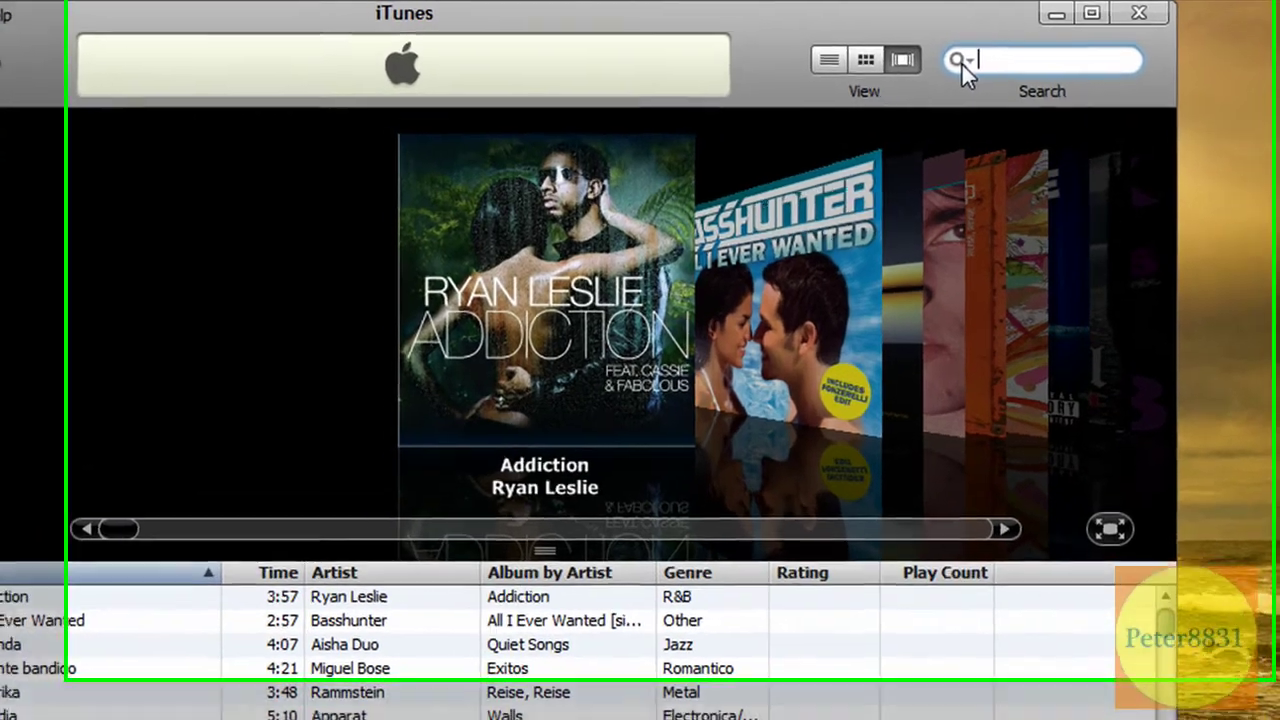
text(pu)
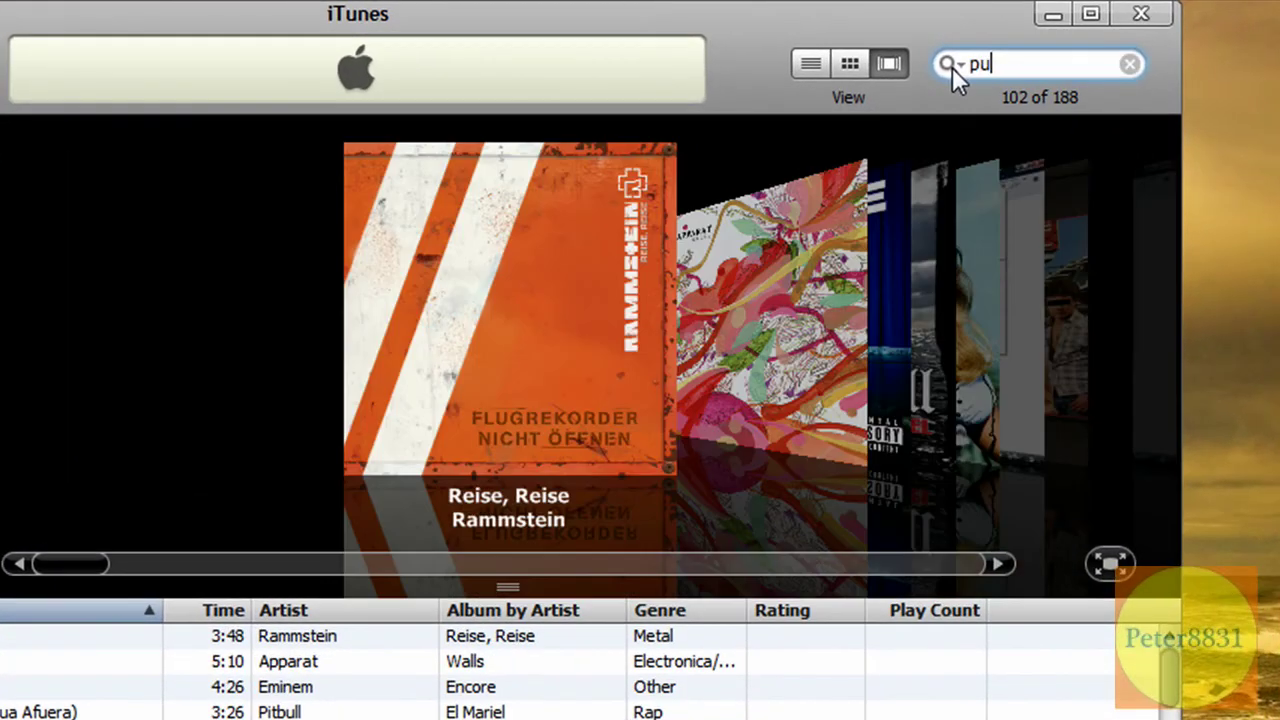
text(t )
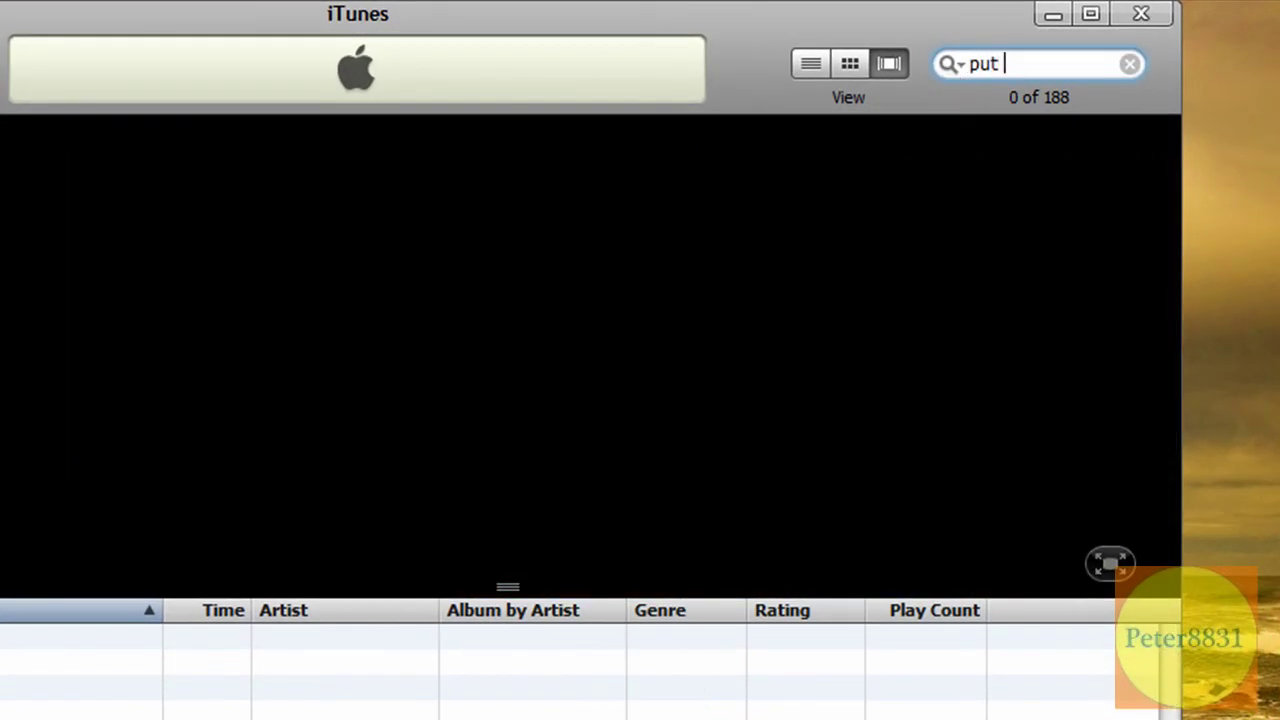
text(th)
key(BackSpace)
key(BackSpace)
key(BackSpace)
key(BackSpace)
key(BackSpace)
key(BackSpace)
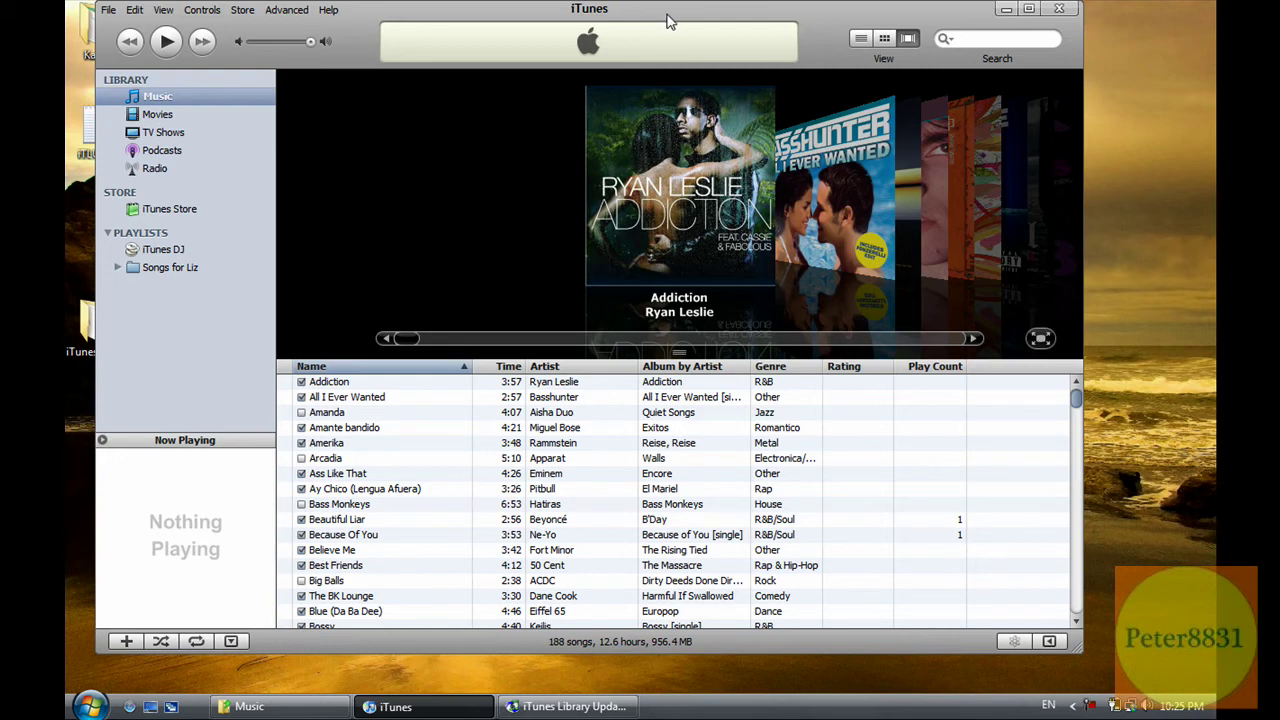
mouse_move(668, 28)
mouse_down()
mouse_move(692, 48)
mouse_move(676, 48)
mouse_up()
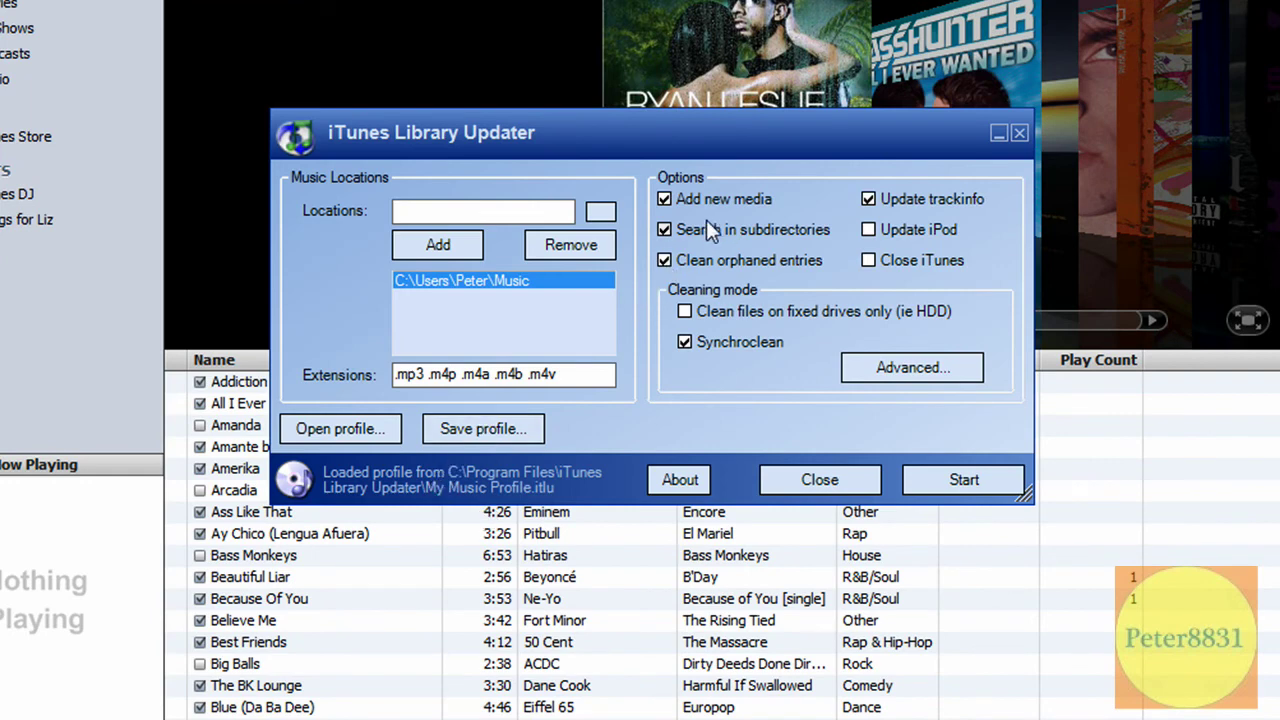
mouse_move(706, 221)
mouse_move(766, 351)
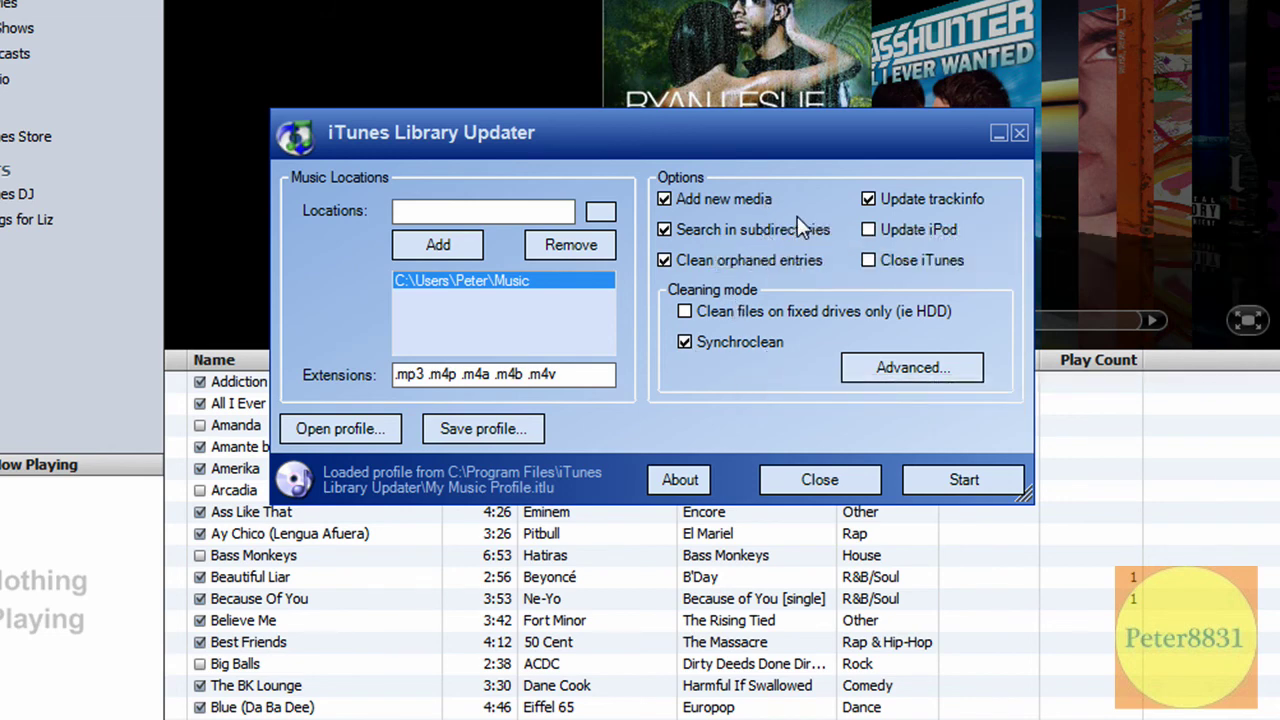